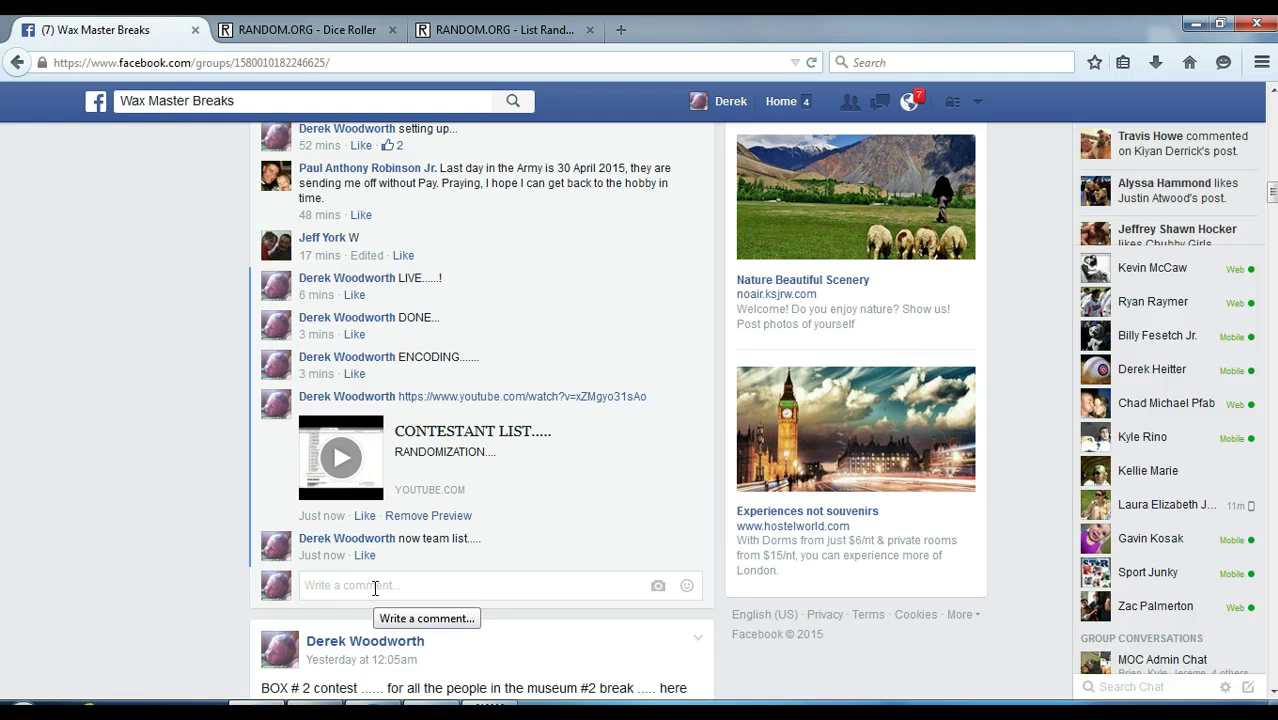
Comment 'LIVE......!' under the team list post in the Facebook group thread
{"action": "left_click", "coordinate": [375, 588]}
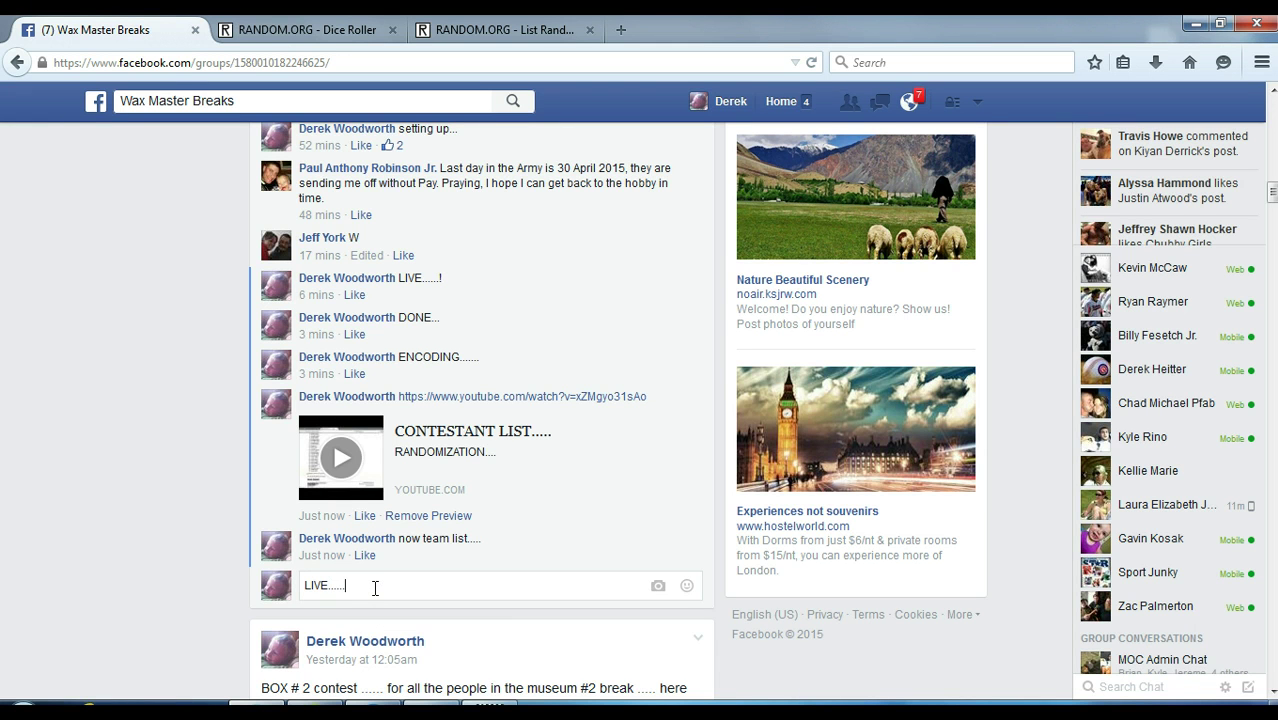
{"action": "key", "text": "Return"}
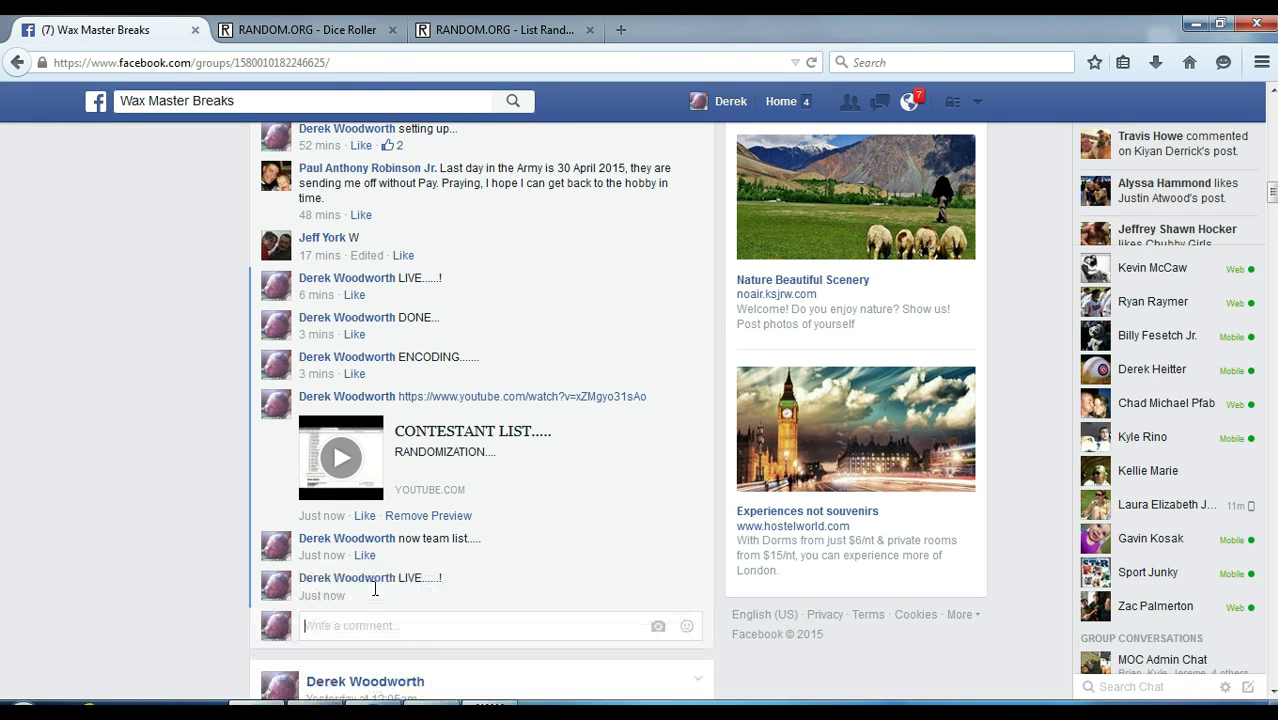
Roll two dice on the Dice Roller, getting a 5 and a 4
{"action": "left_click", "coordinate": [352, 30]}
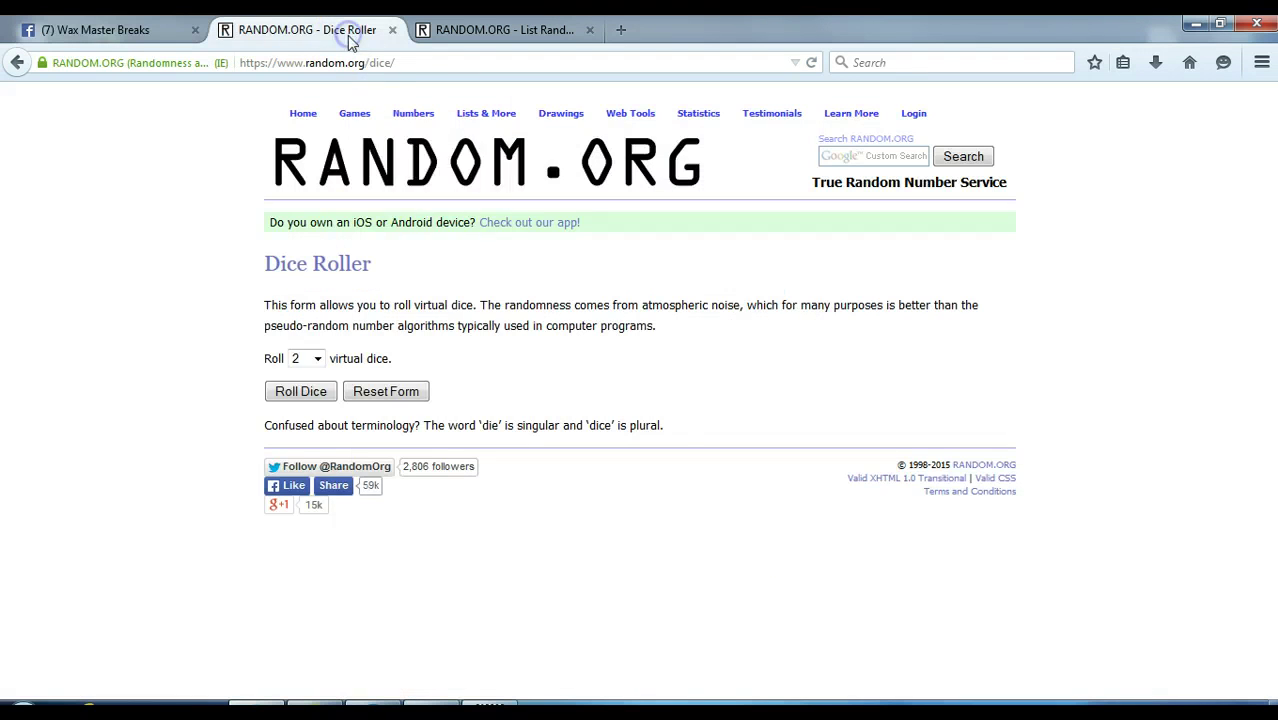
{"action": "left_click", "coordinate": [303, 393]}
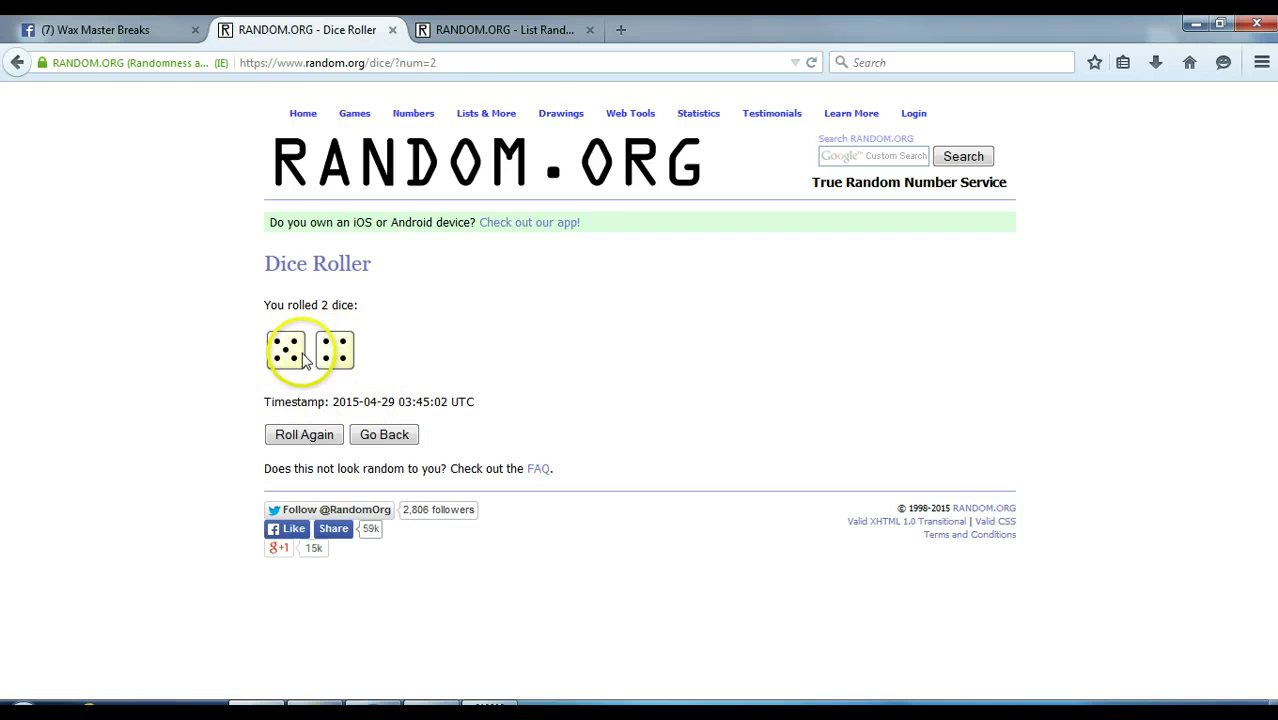
Open the List Randomizer and scroll through the numbered NFL team list
{"action": "left_click", "coordinate": [495, 38]}
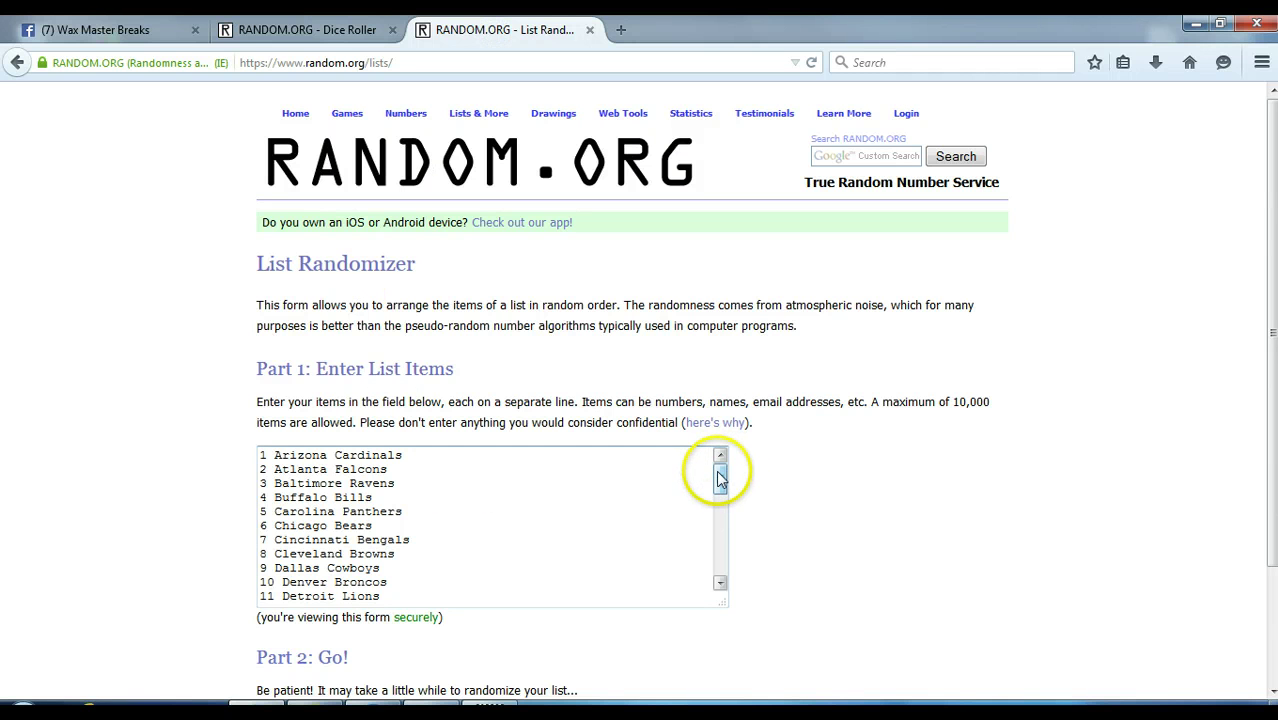
{"action": "left_click_drag", "start_coordinate": [720, 480], "coordinate": [712, 560]}
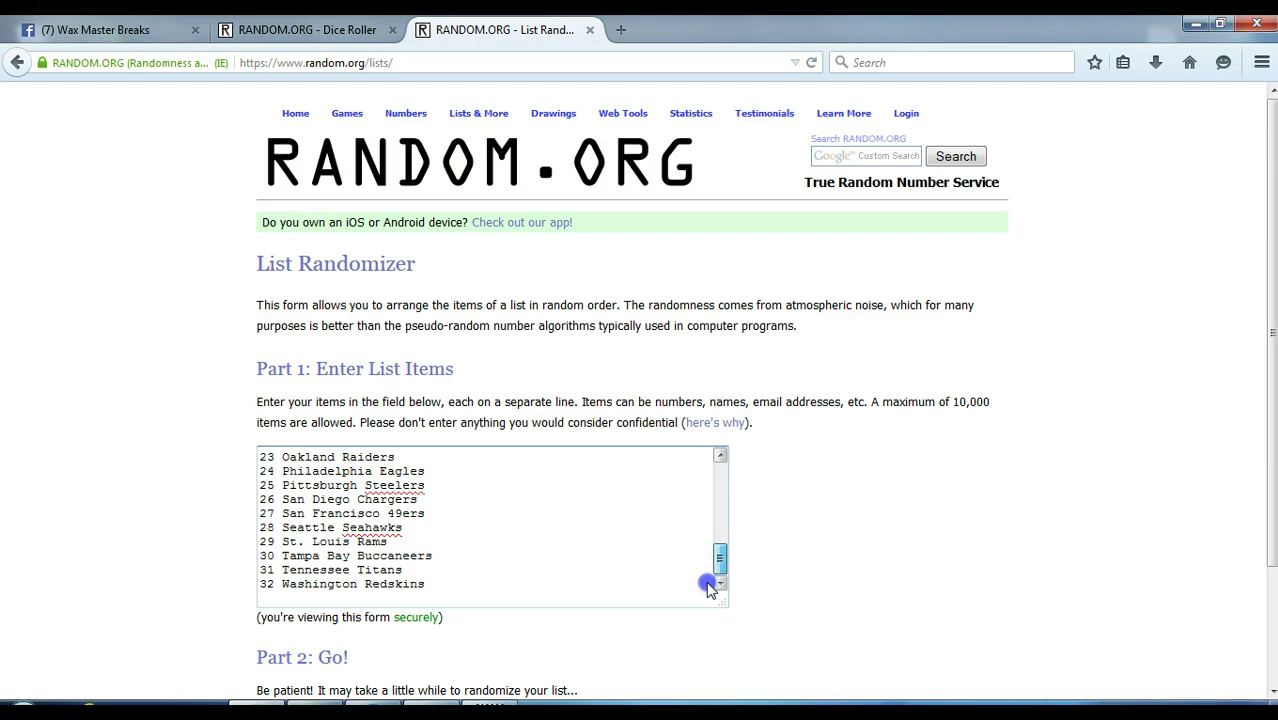
{"action": "left_click_drag", "start_coordinate": [708, 579], "coordinate": [710, 462]}
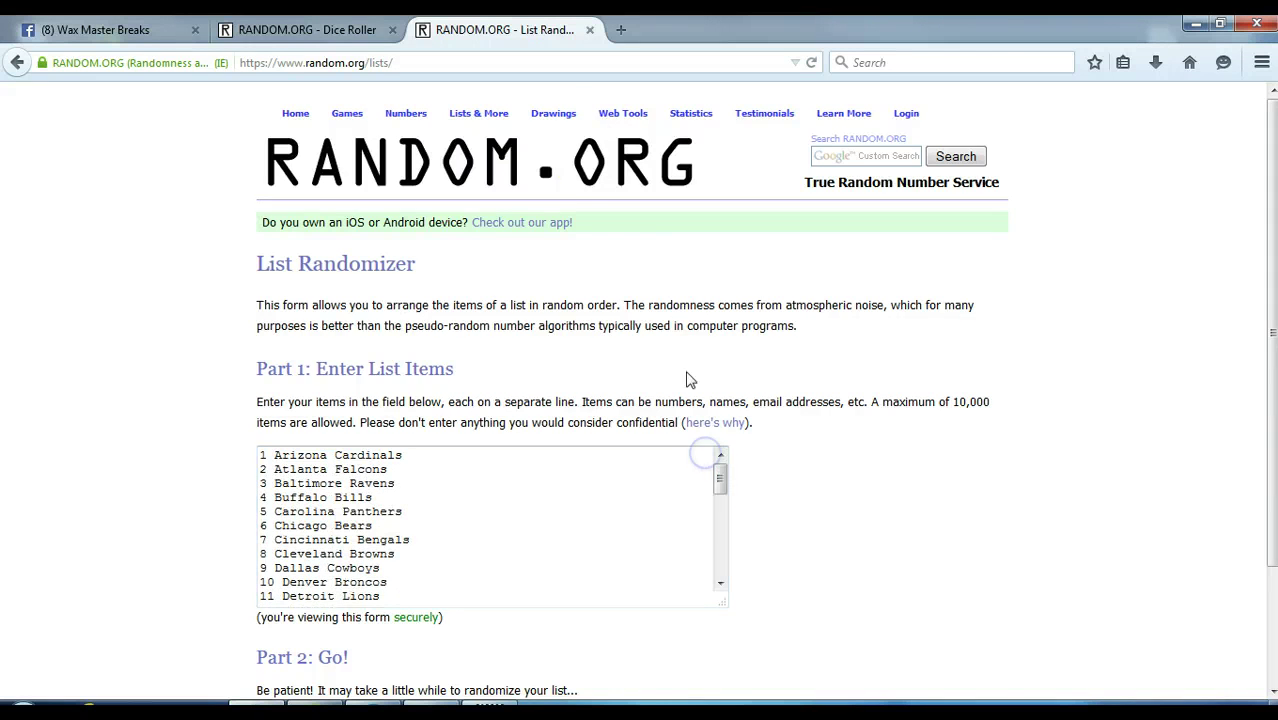
{"action": "scroll", "coordinate": [1030, 520], "scroll_direction": "down", "scroll_amount": 2}
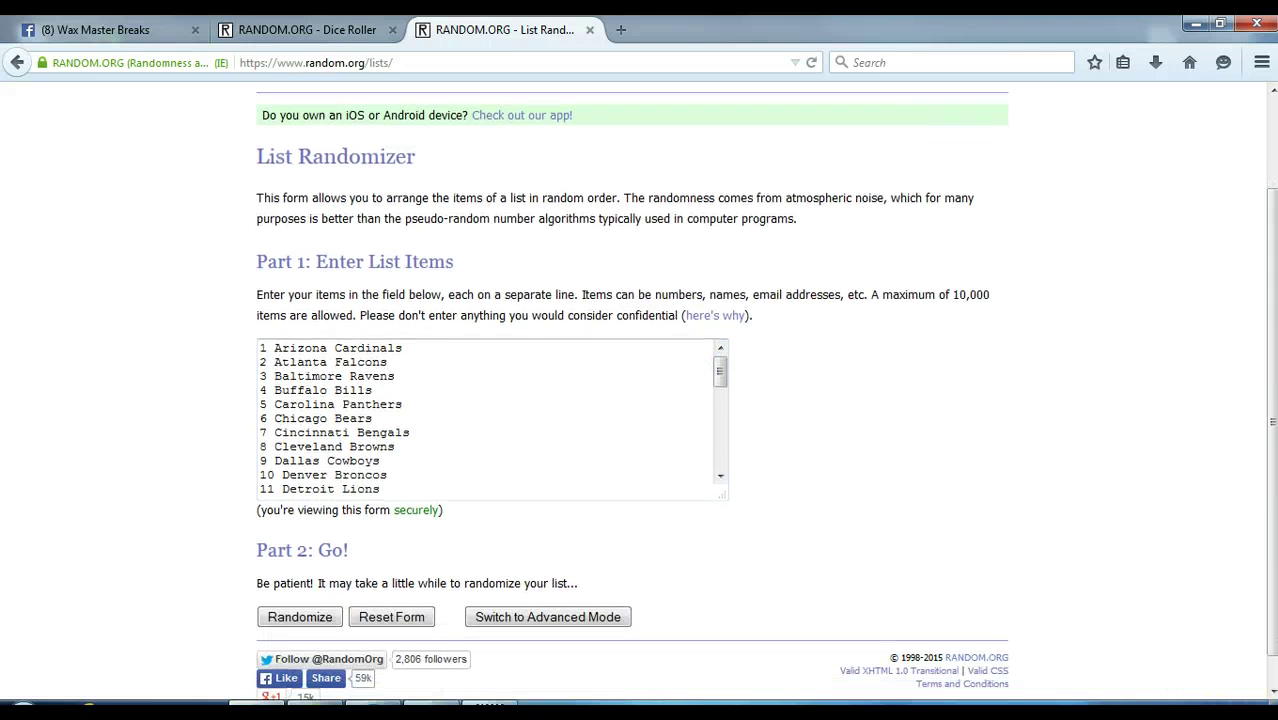
Show the current date and time, glance back at the dice roll, then show the time again
{"action": "left_click", "coordinate": [1236, 710]}
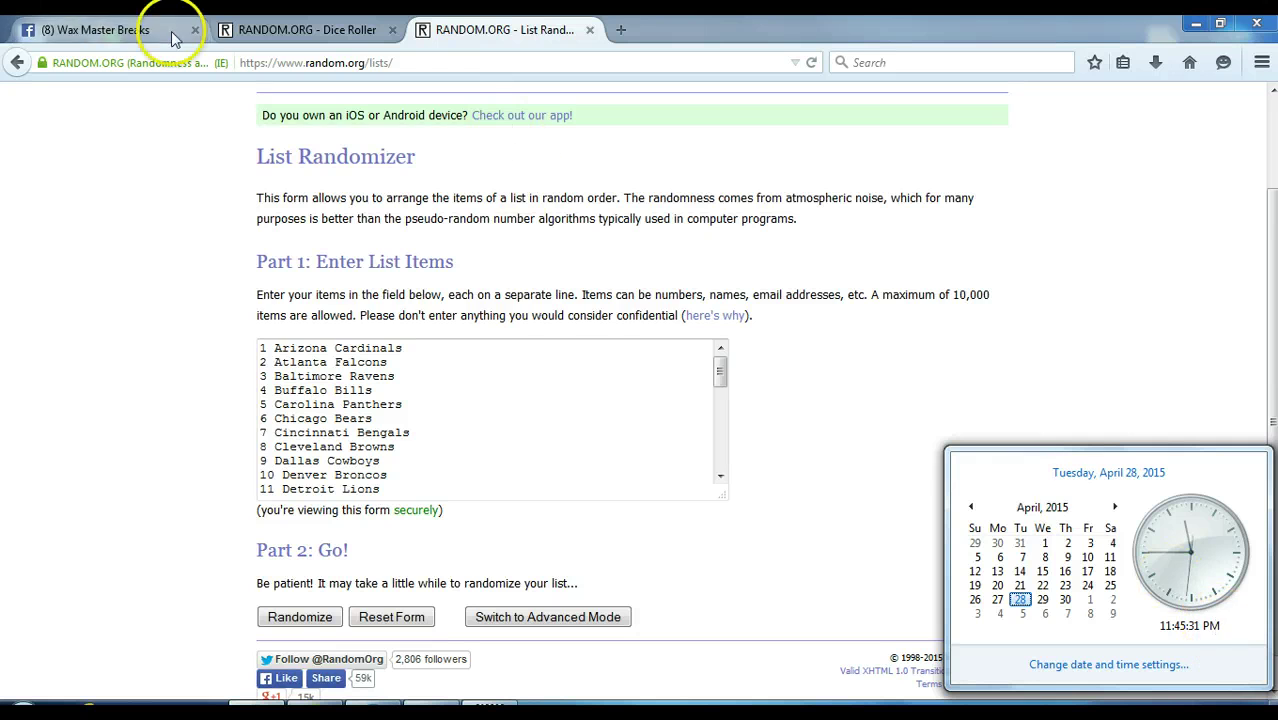
{"action": "left_click", "coordinate": [287, 38]}
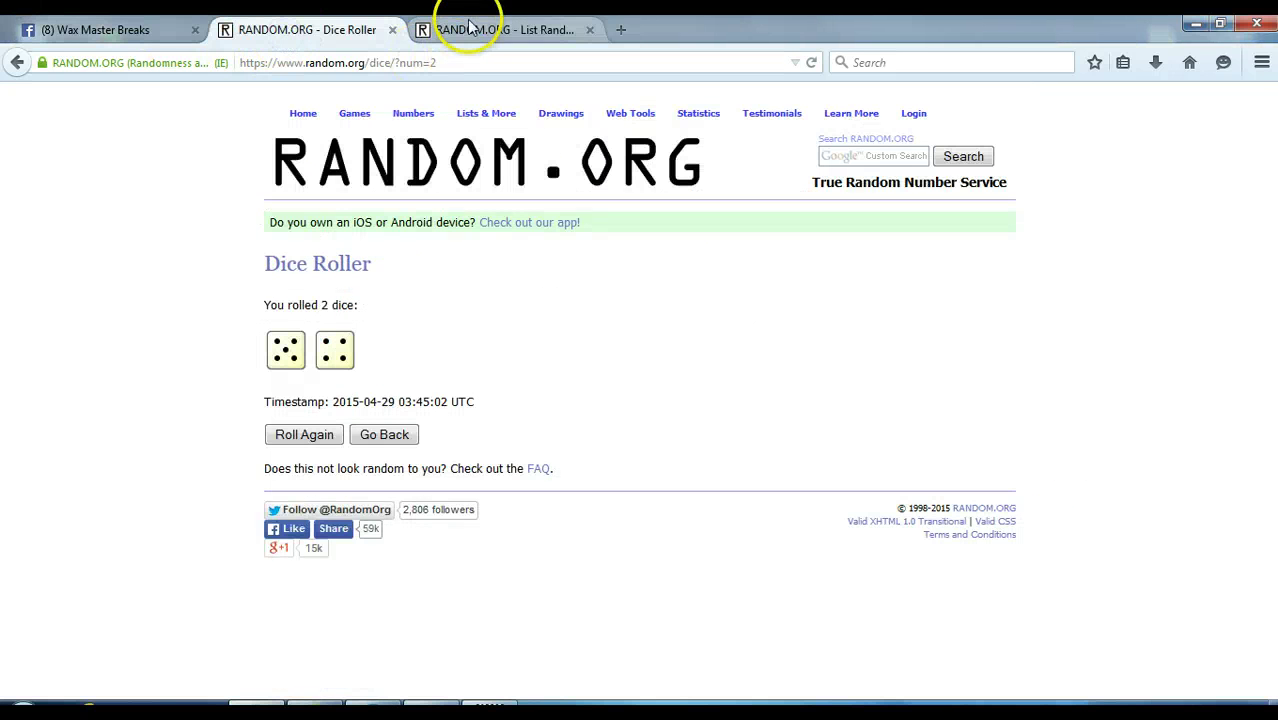
{"action": "left_click", "coordinate": [470, 33]}
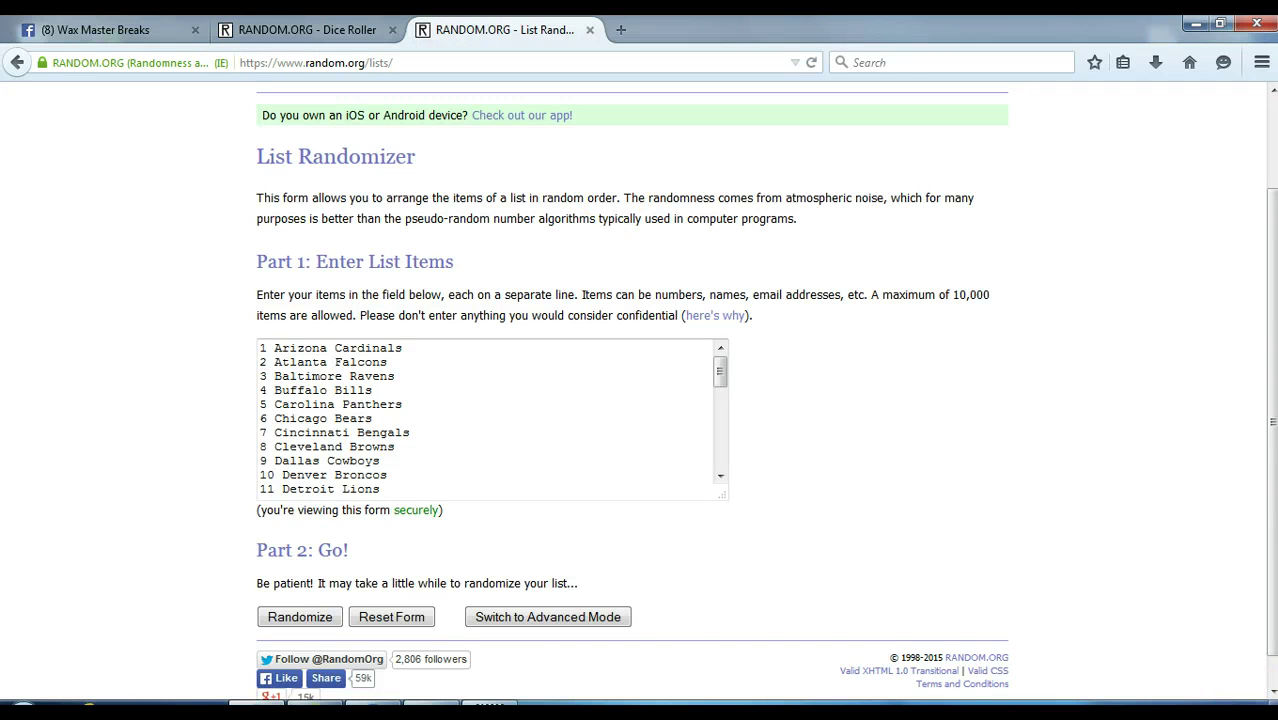
{"action": "left_click", "coordinate": [1240, 700]}
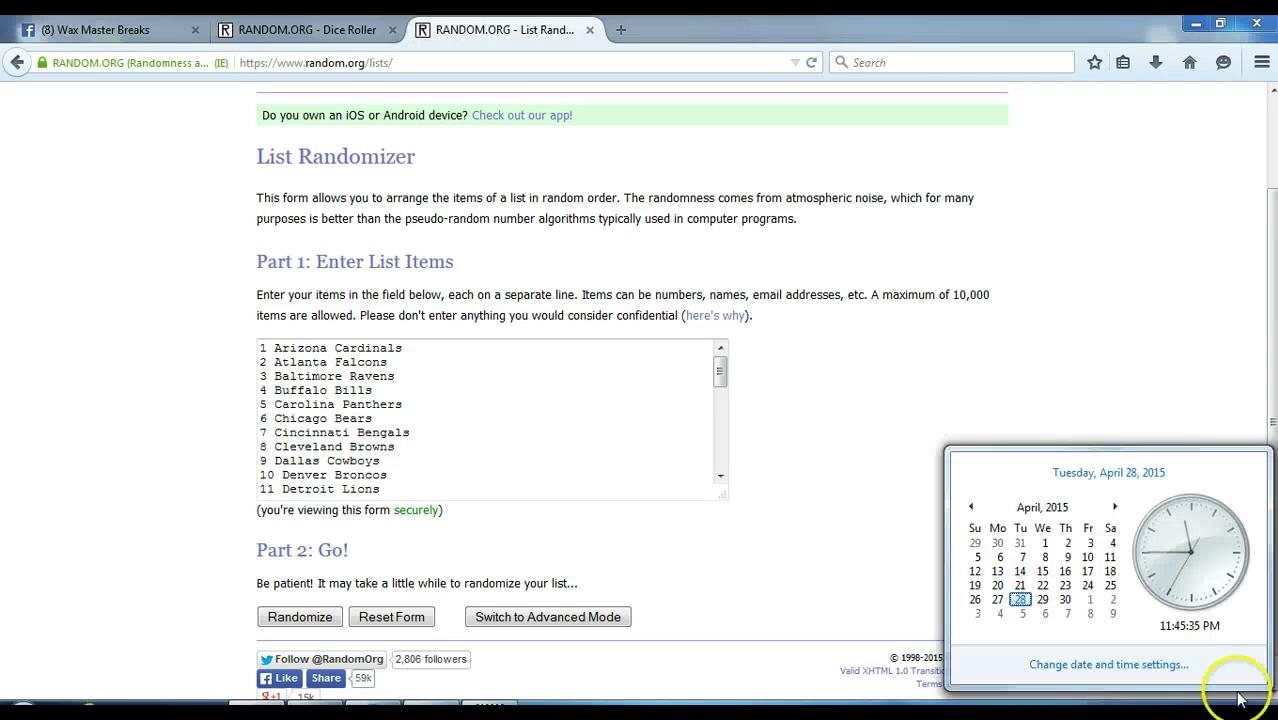
Randomize the 32-team list and reshuffle it three more times
{"action": "left_click", "coordinate": [316, 618]}
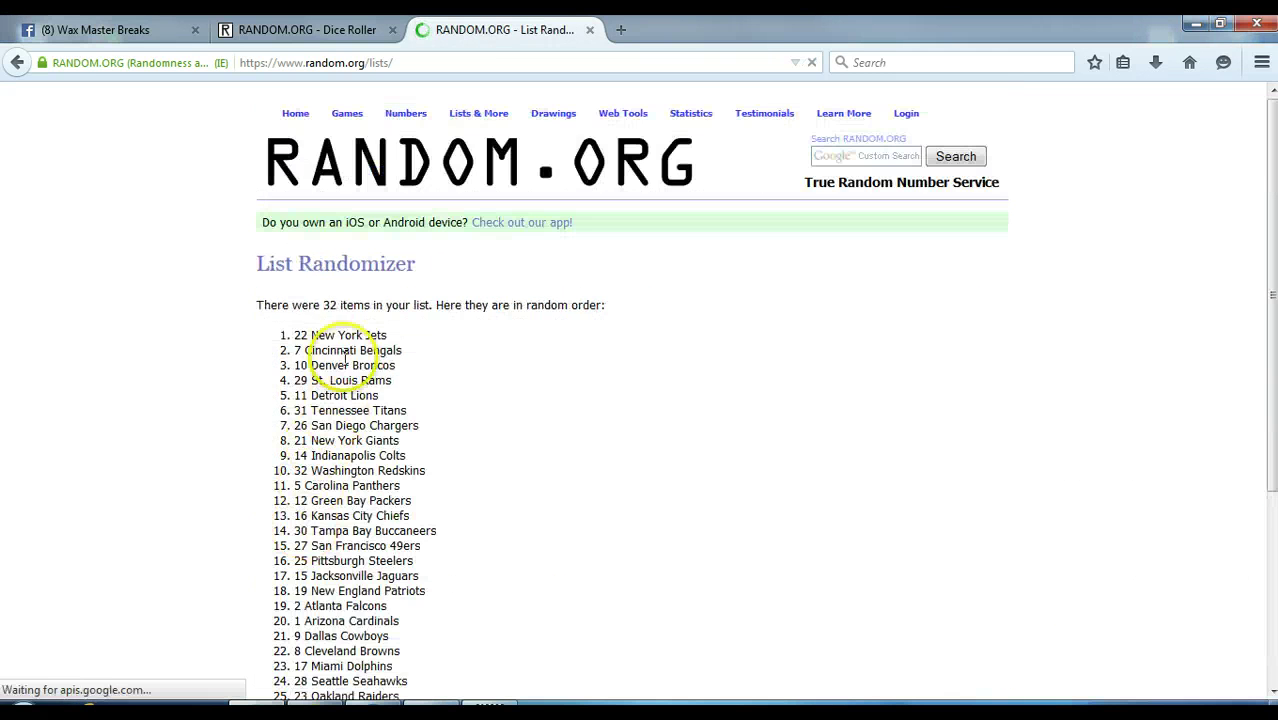
{"action": "scroll", "coordinate": [399, 400], "scroll_direction": "down", "scroll_amount": 3}
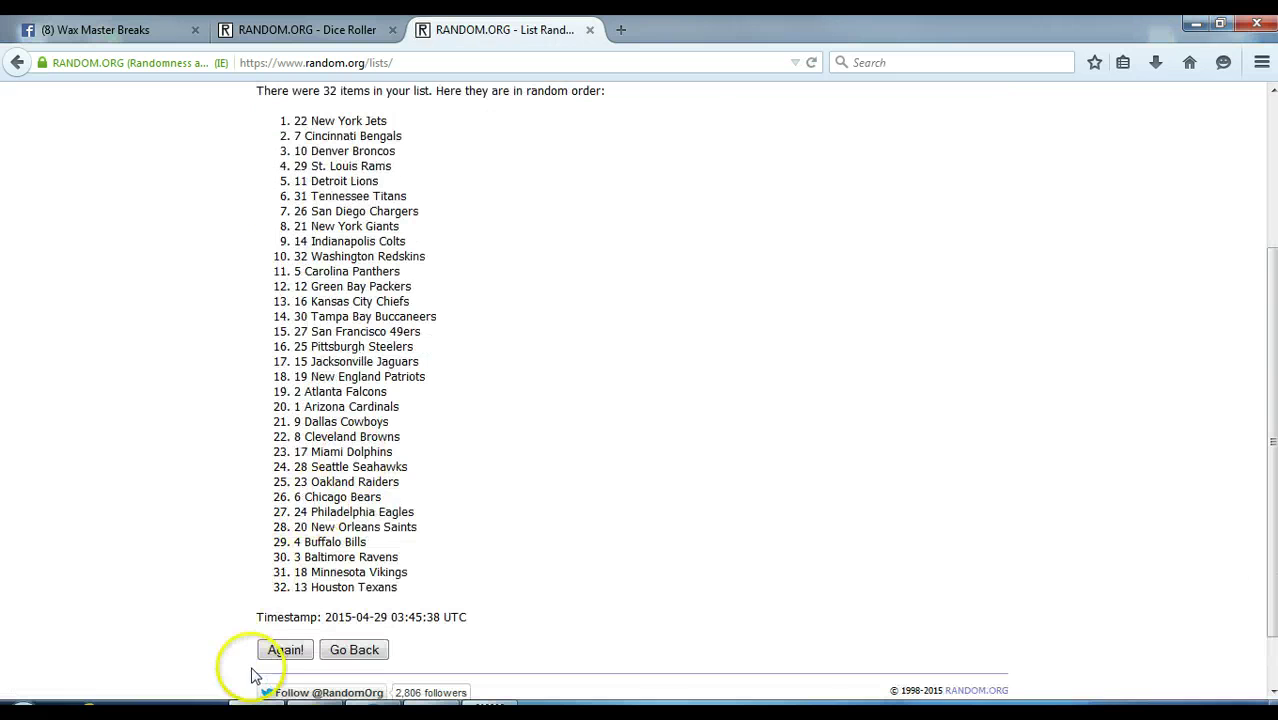
{"action": "left_click", "coordinate": [284, 651]}
{"action": "scroll", "coordinate": [330, 550], "scroll_direction": "down", "scroll_amount": 4}
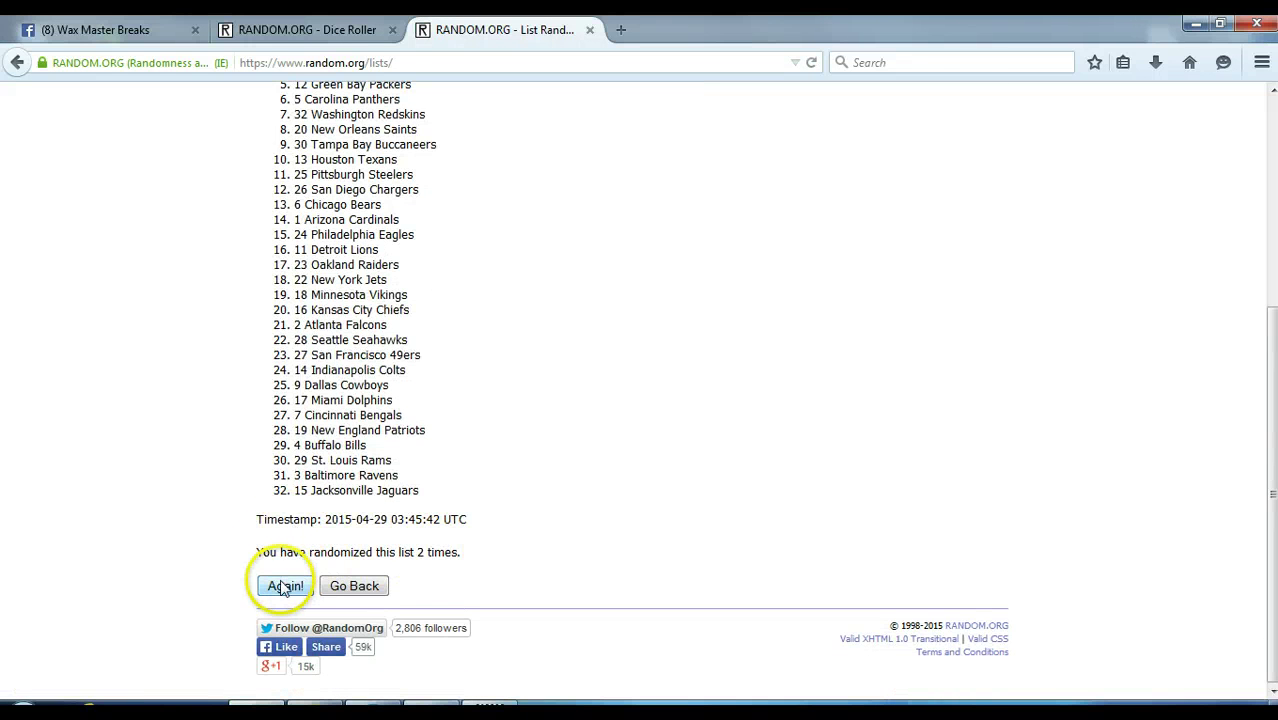
{"action": "left_click", "coordinate": [284, 588]}
{"action": "scroll", "coordinate": [284, 580], "scroll_direction": "down", "scroll_amount": 4}
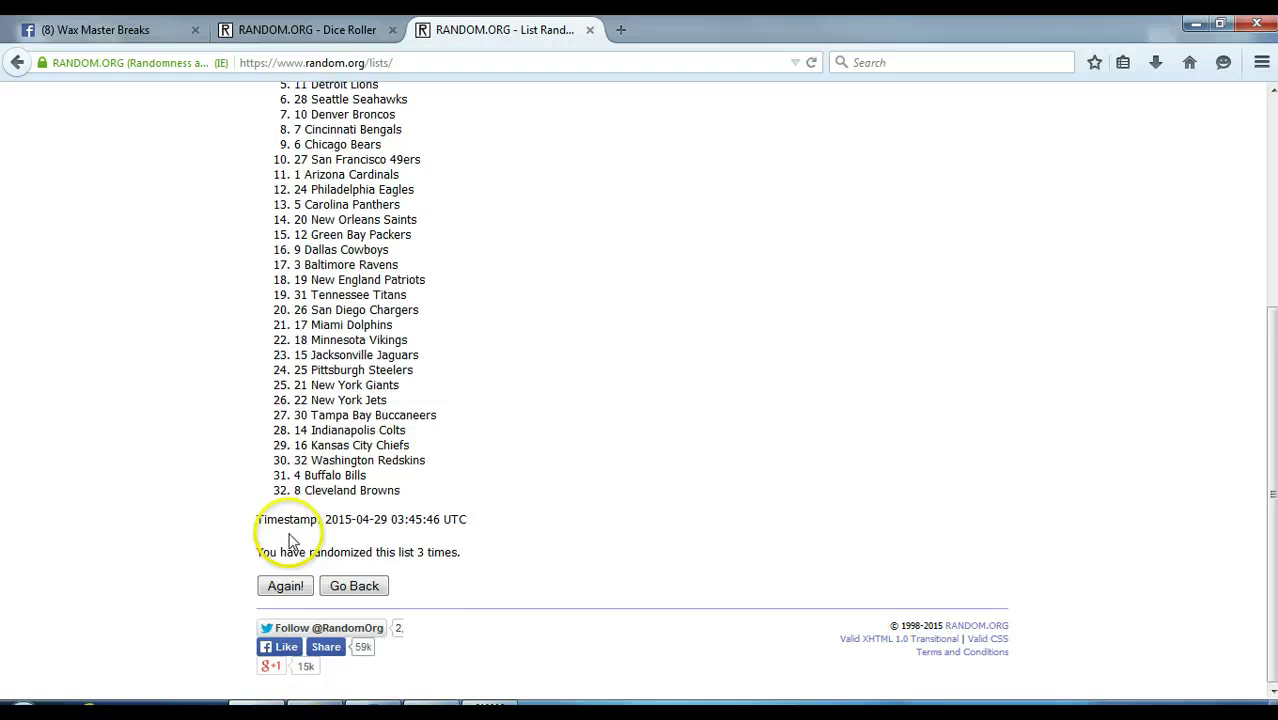
{"action": "left_click", "coordinate": [285, 586]}
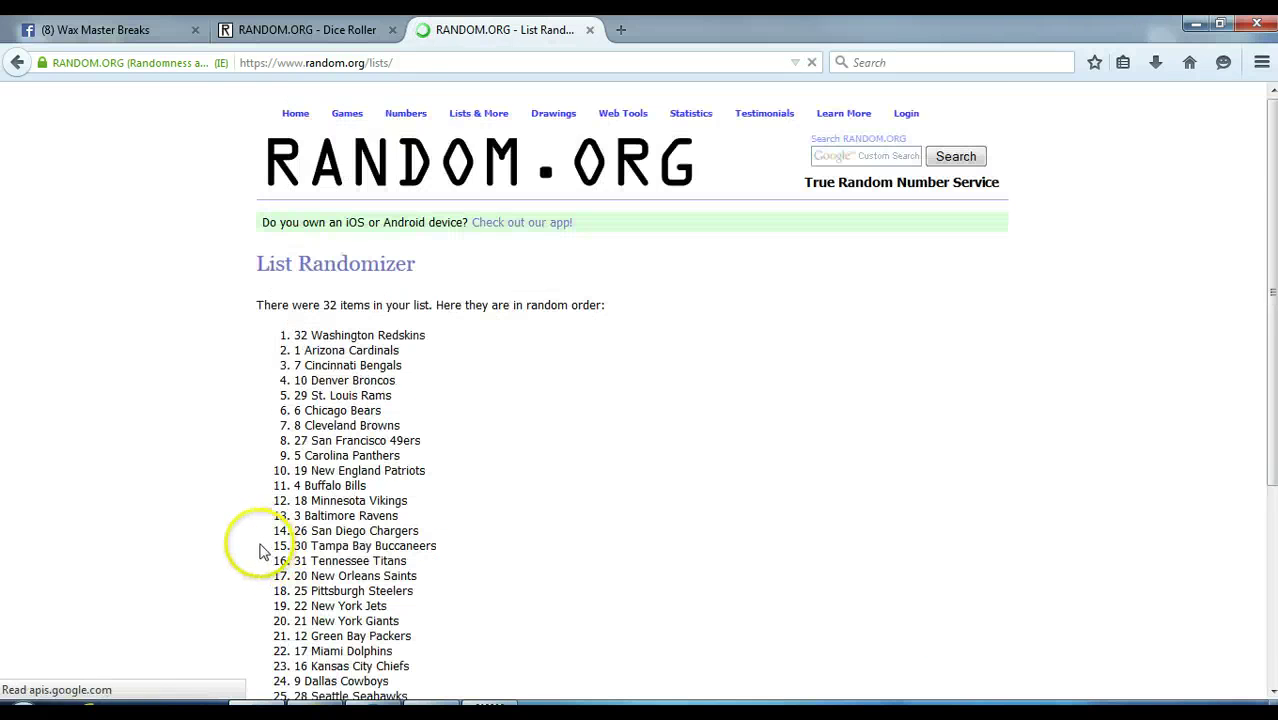
{"action": "scroll", "coordinate": [259, 545], "scroll_direction": "down", "scroll_amount": 5}
Reshuffle the team list four more times, reaching eight randomizations
{"action": "left_click", "coordinate": [281, 597]}
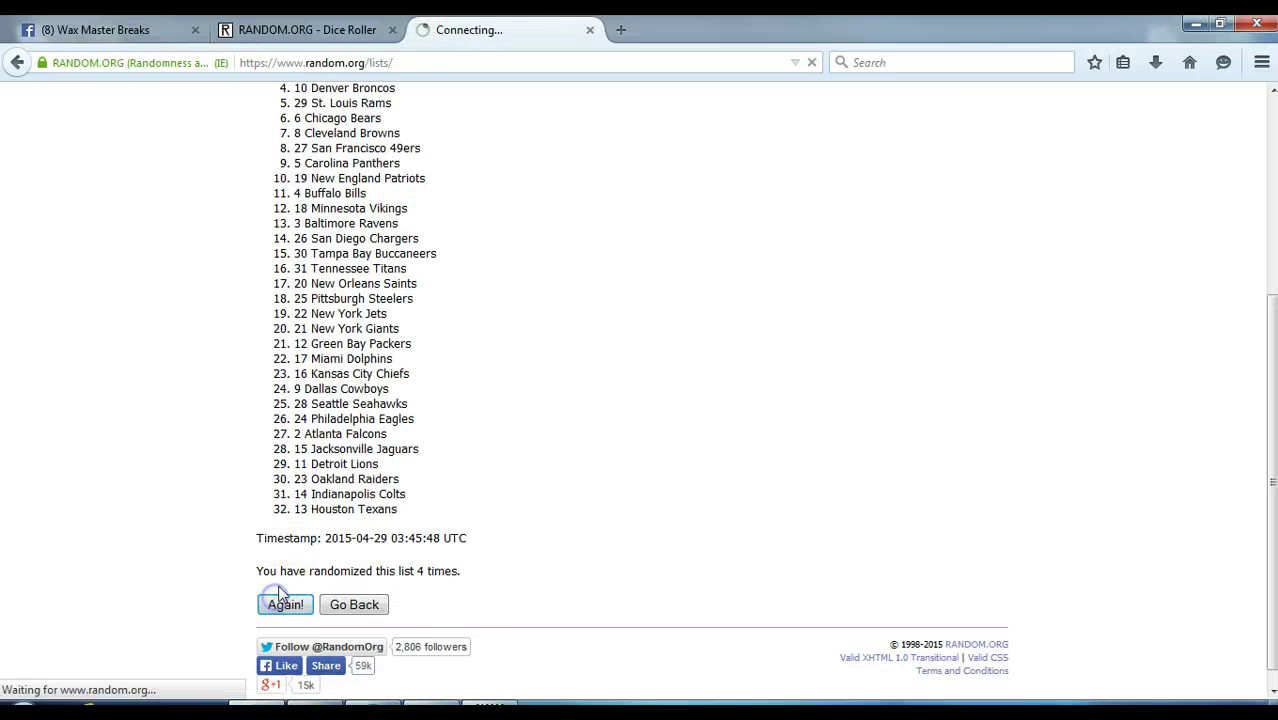
{"action": "scroll", "coordinate": [265, 508], "scroll_direction": "down", "scroll_amount": 5}
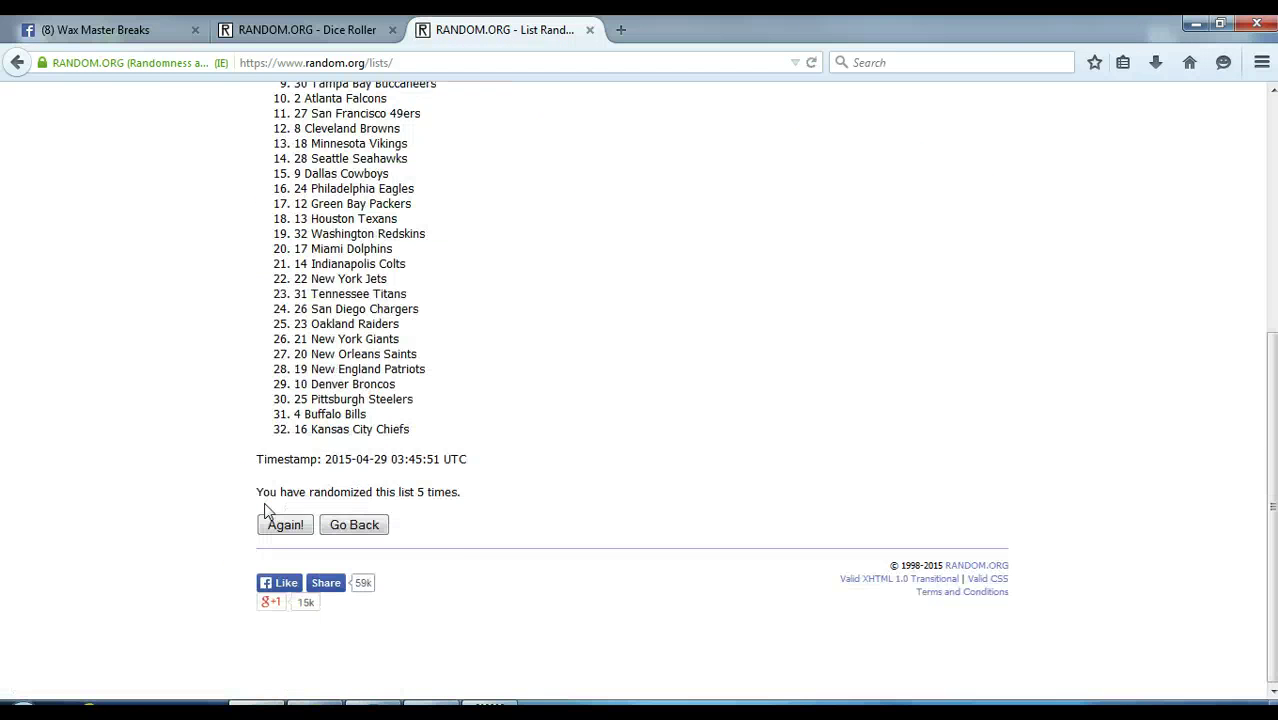
{"action": "left_click", "coordinate": [284, 590]}
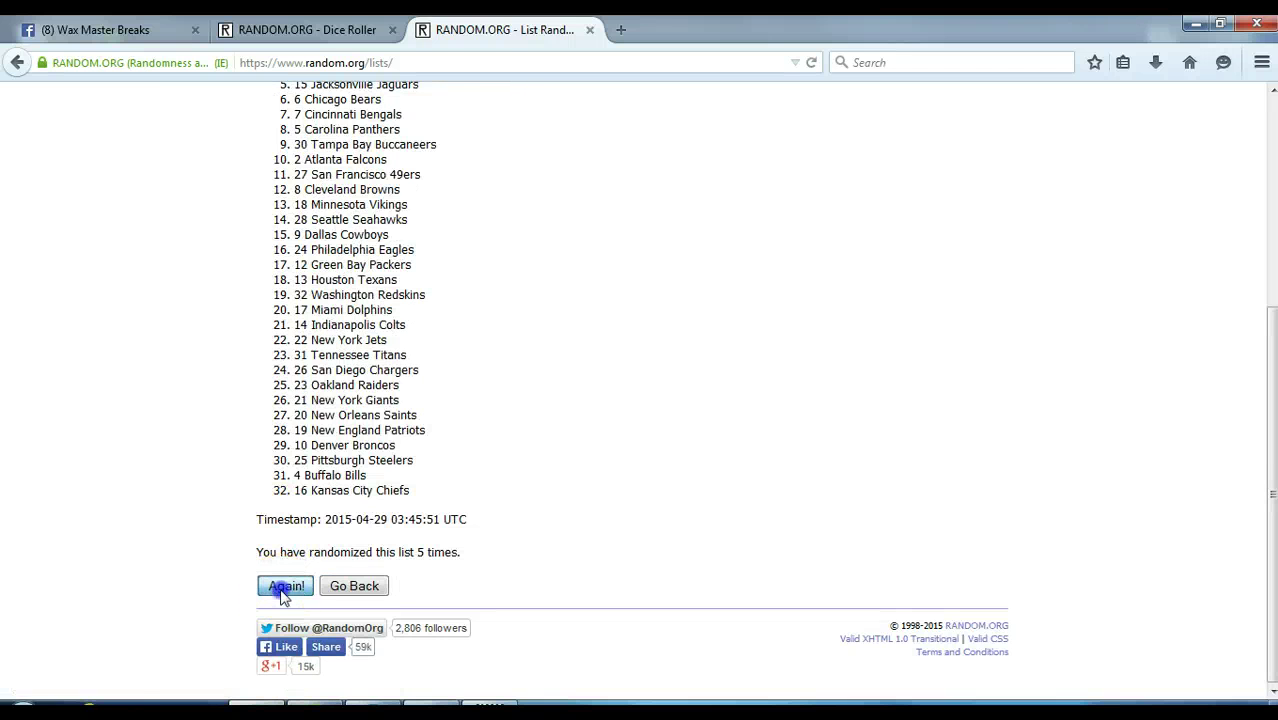
{"action": "scroll", "coordinate": [226, 490], "scroll_direction": "down", "scroll_amount": 5}
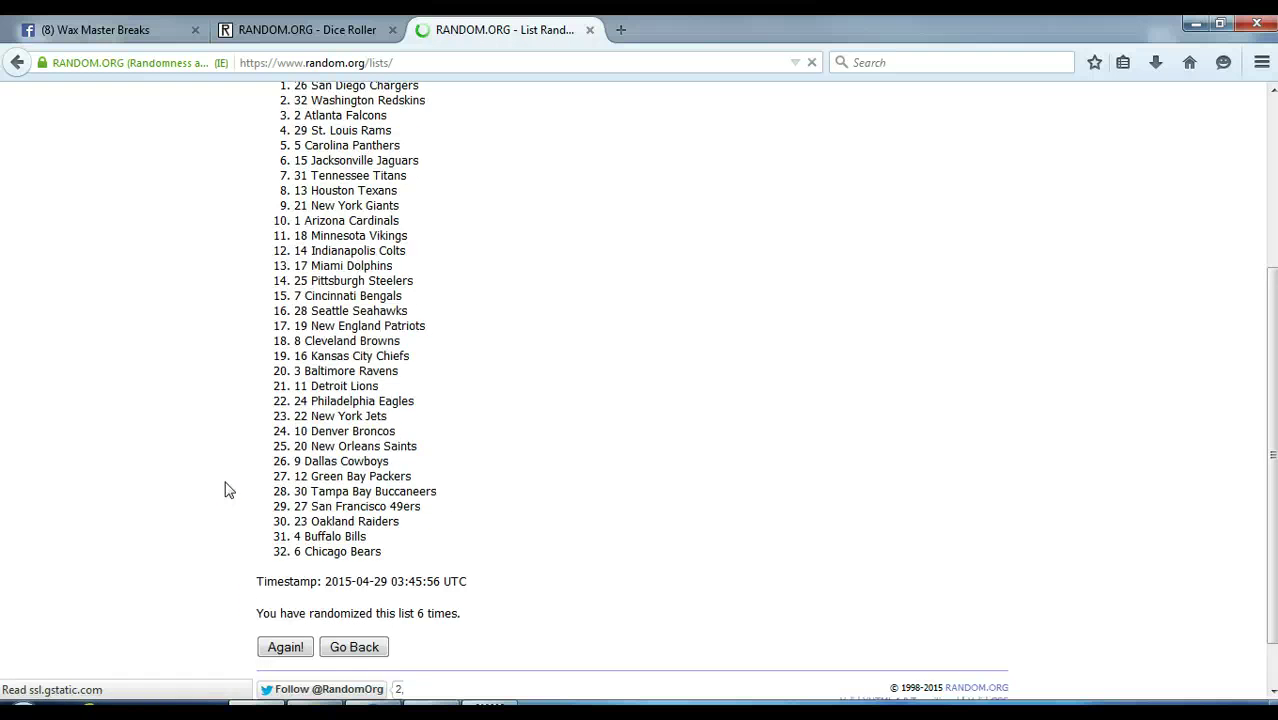
{"action": "left_click", "coordinate": [285, 605]}
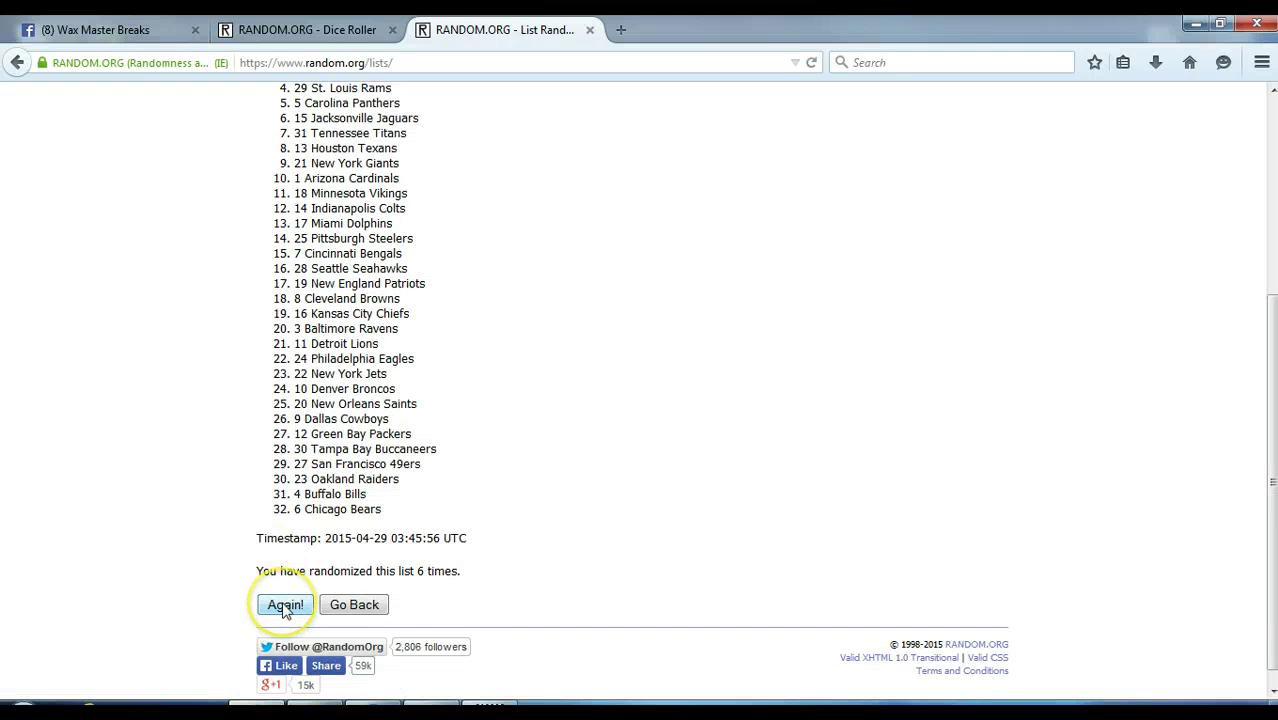
{"action": "scroll", "coordinate": [226, 510], "scroll_direction": "down", "scroll_amount": 5}
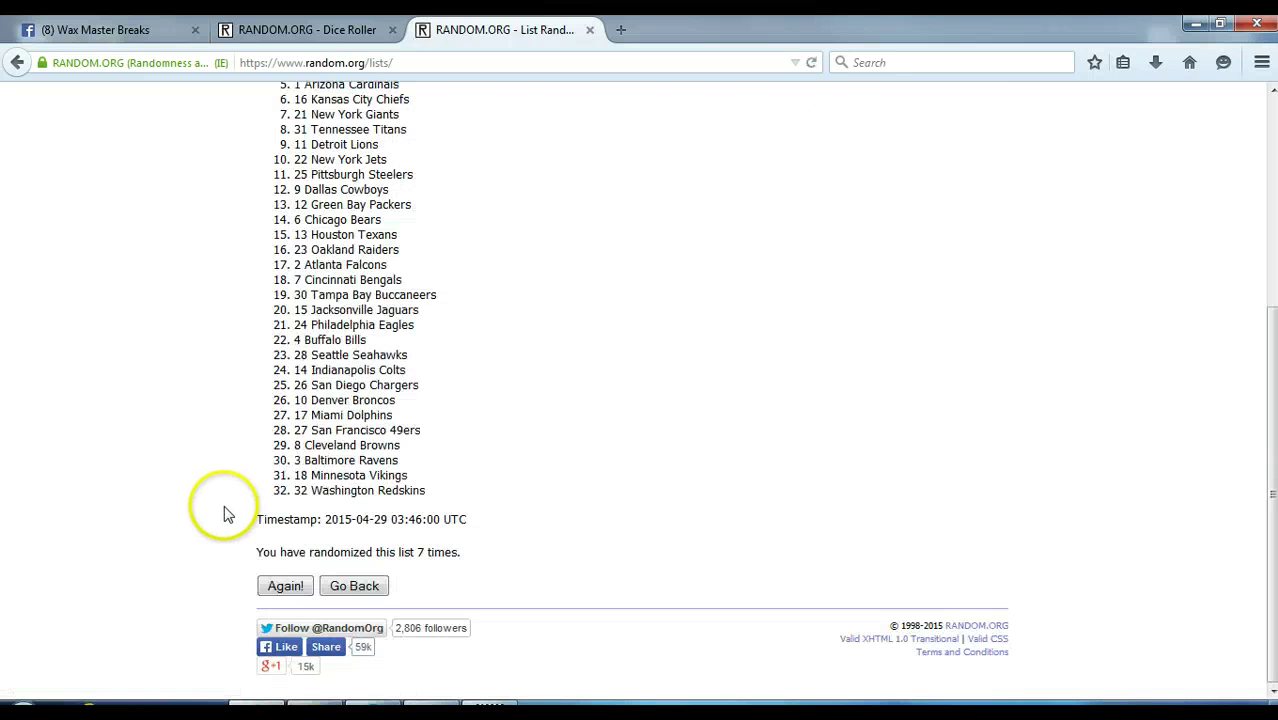
{"action": "left_click", "coordinate": [284, 587]}
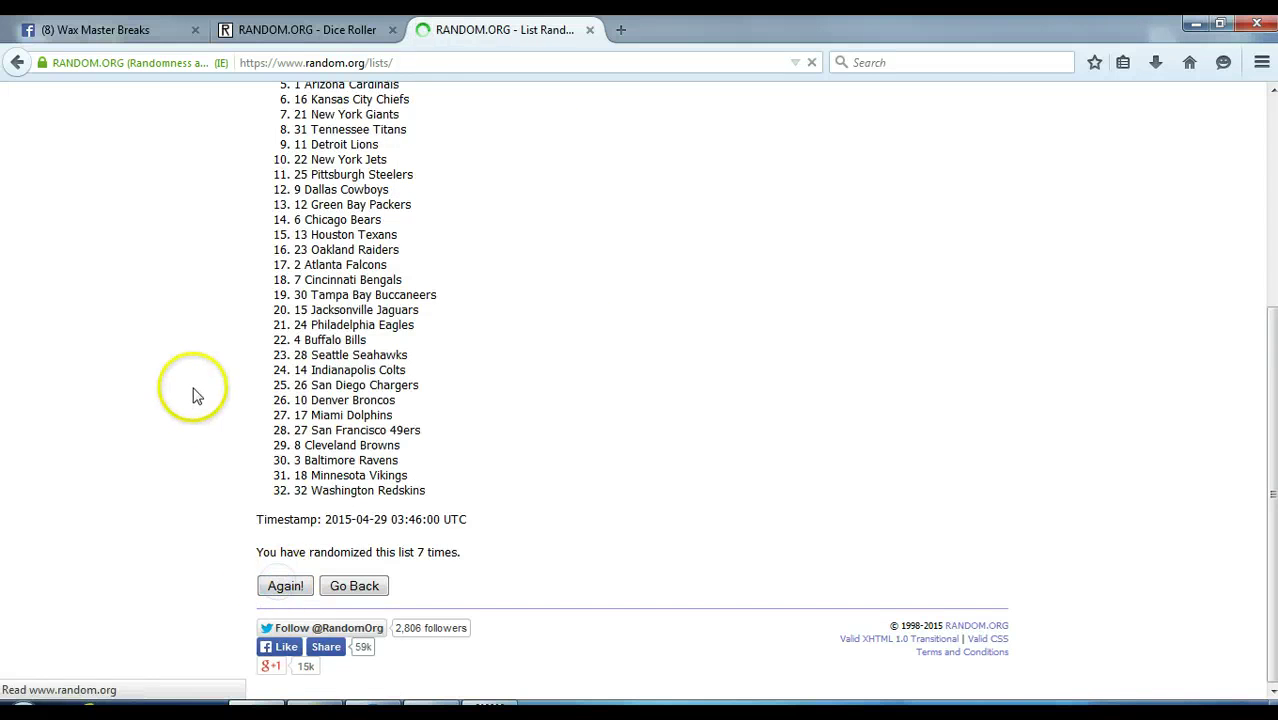
{"action": "scroll", "coordinate": [487, 463], "scroll_direction": "down", "scroll_amount": 1}
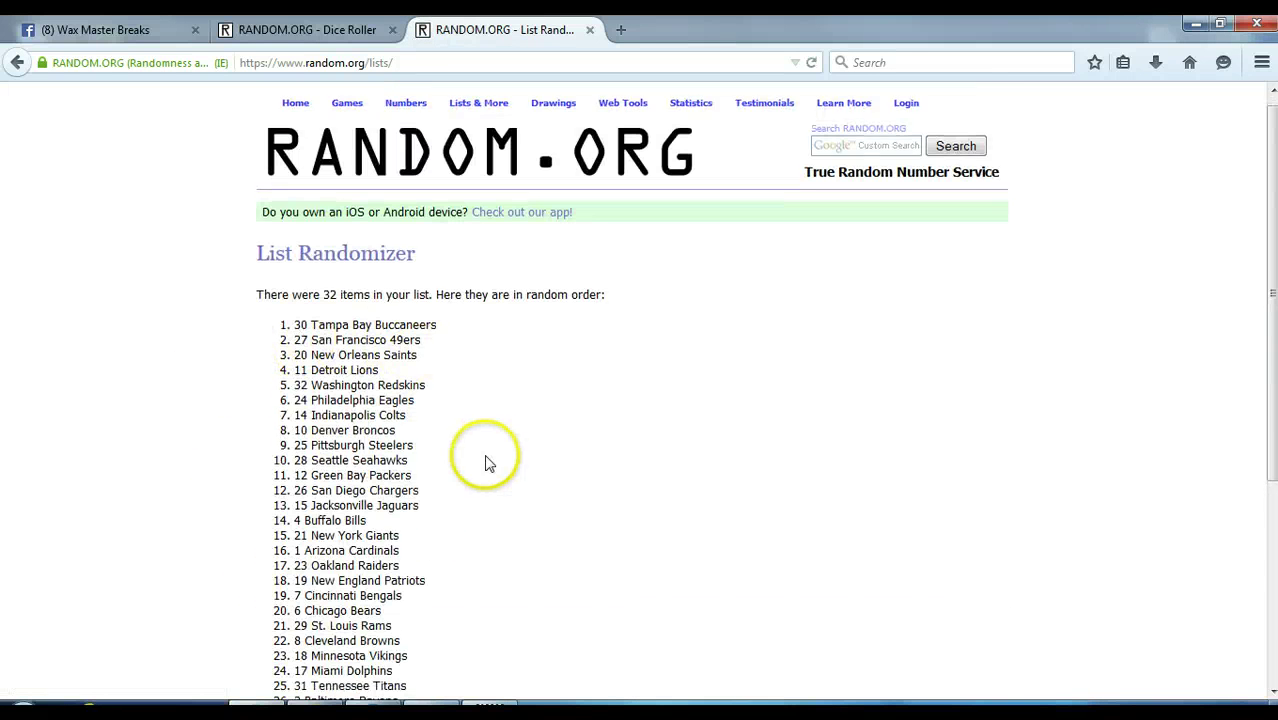
{"action": "scroll", "coordinate": [487, 463], "scroll_direction": "down", "scroll_amount": 3}
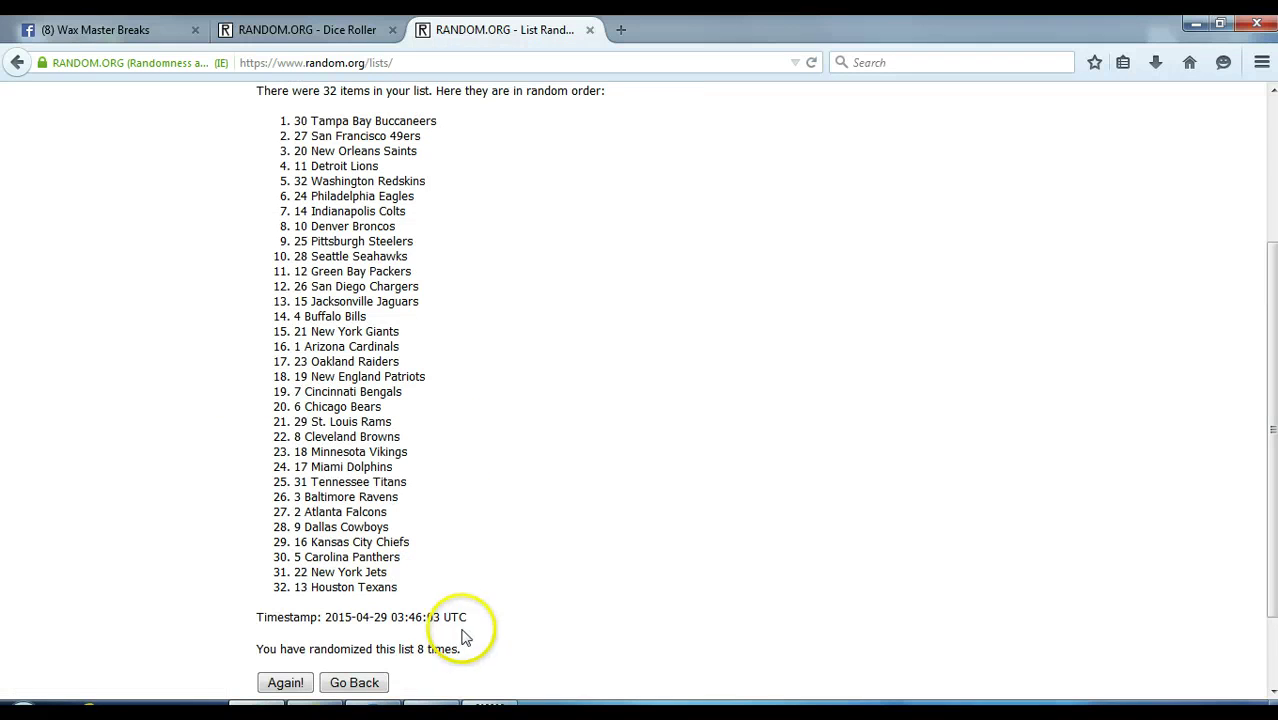
Highlight the shuffle count, recheck the dice roll, and view the current date and time
{"action": "left_click_drag", "start_coordinate": [418, 650], "coordinate": [452, 650]}
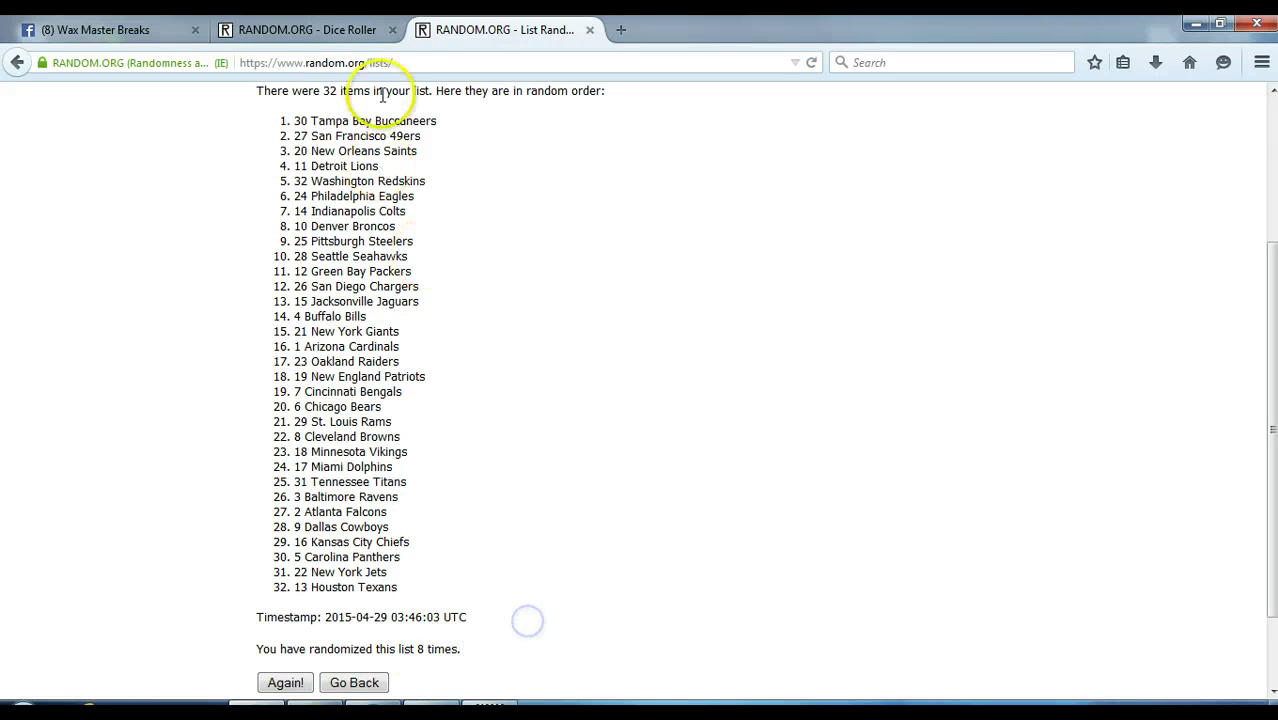
{"action": "left_click", "coordinate": [355, 30]}
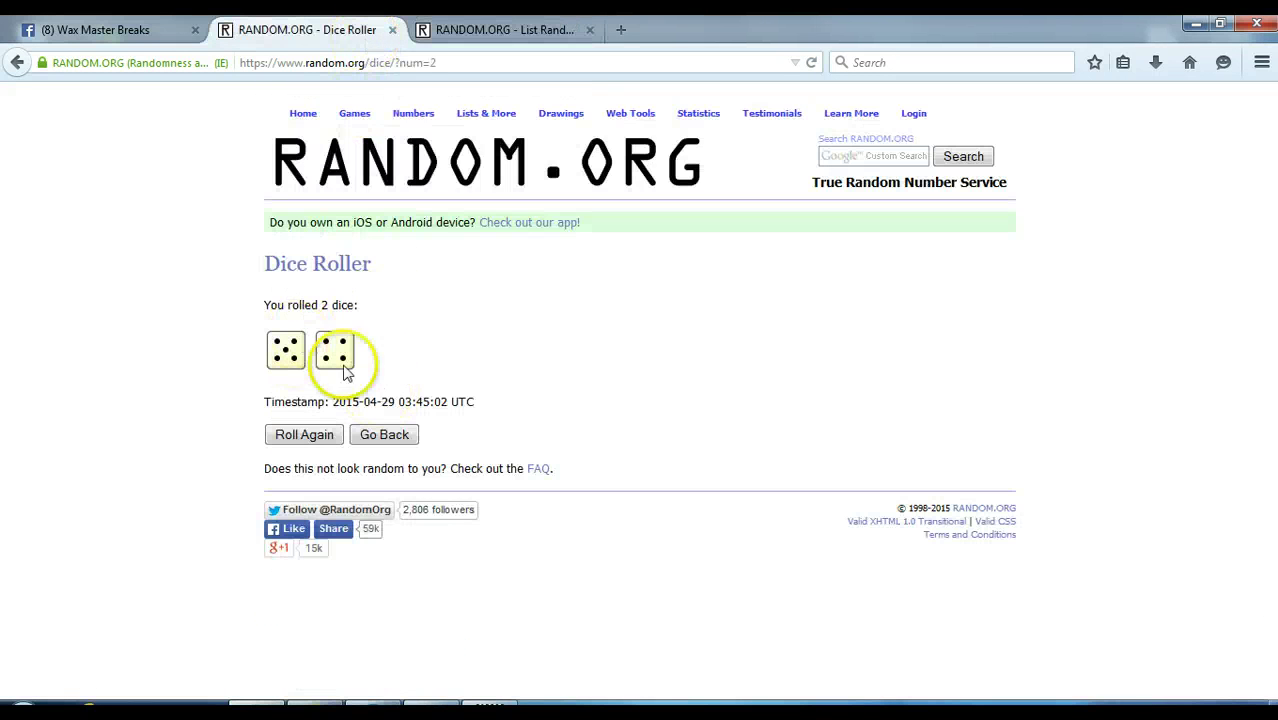
{"action": "left_click", "coordinate": [545, 28]}
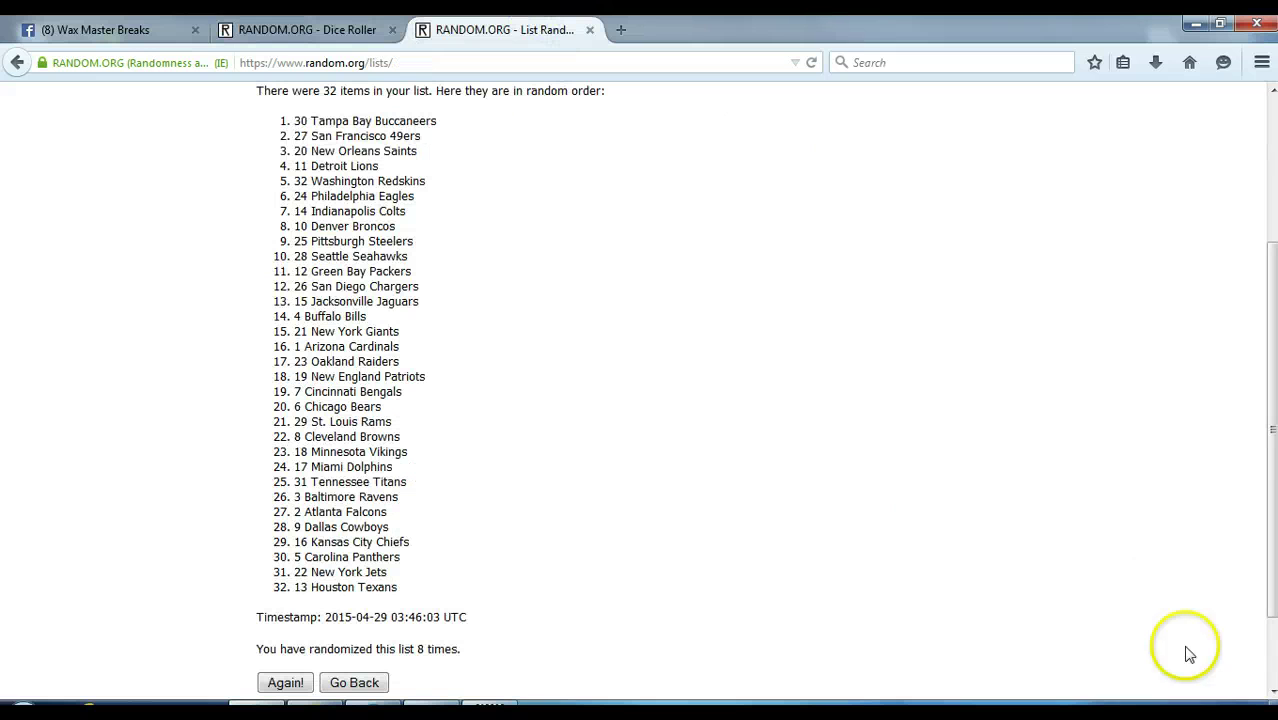
{"action": "left_click", "coordinate": [1236, 712]}
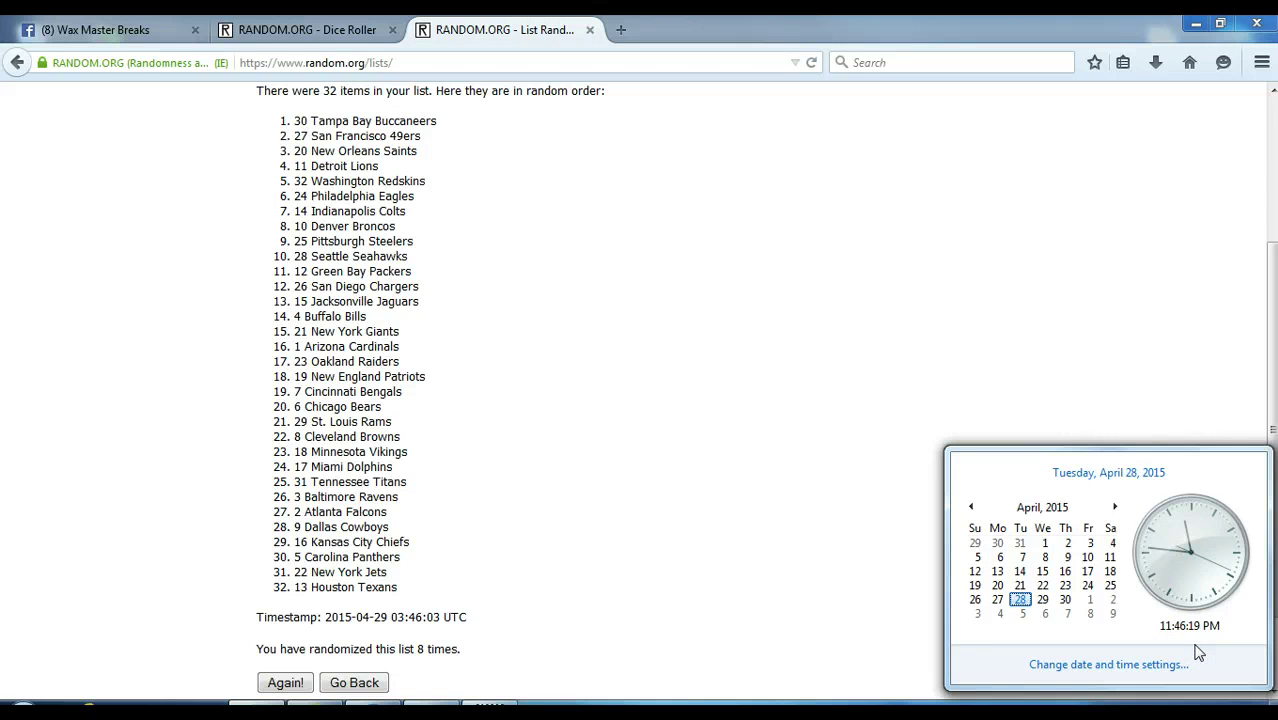
{"action": "left_click", "coordinate": [850, 560]}
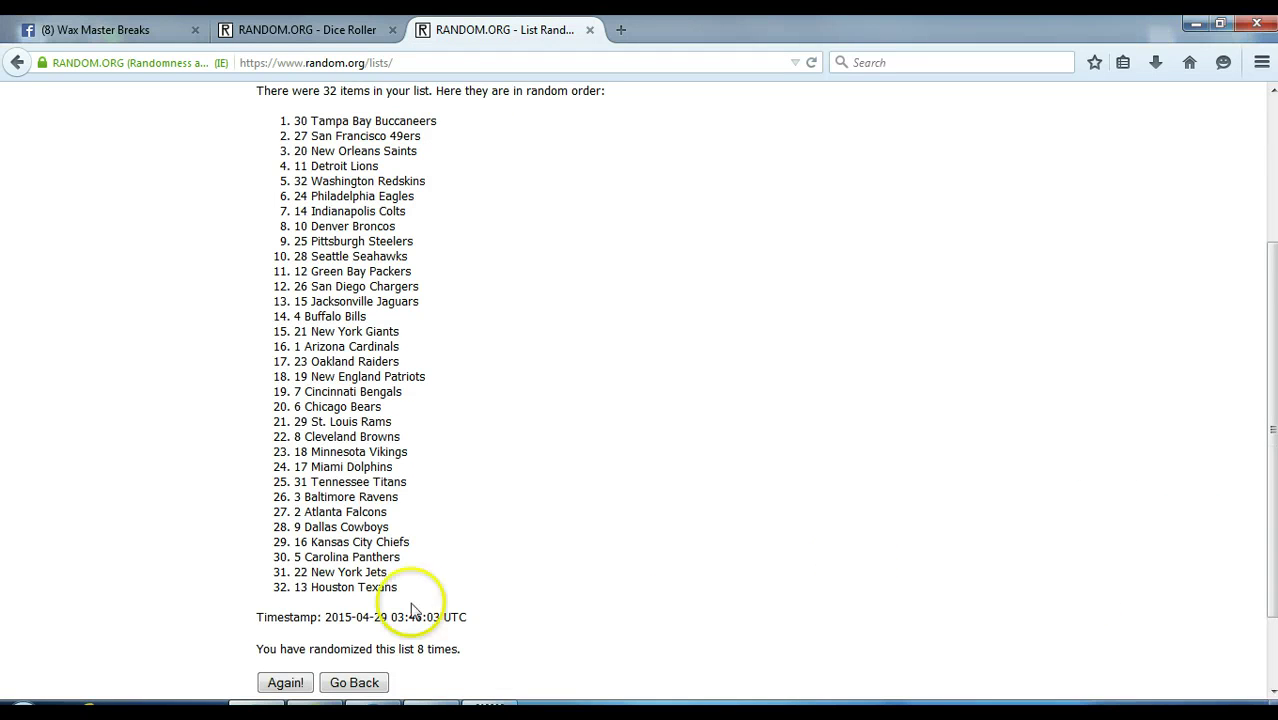
Reshuffle a ninth time, putting 21 New York Giants first and 8 Cleveland Browns last
{"action": "left_click", "coordinate": [285, 682]}
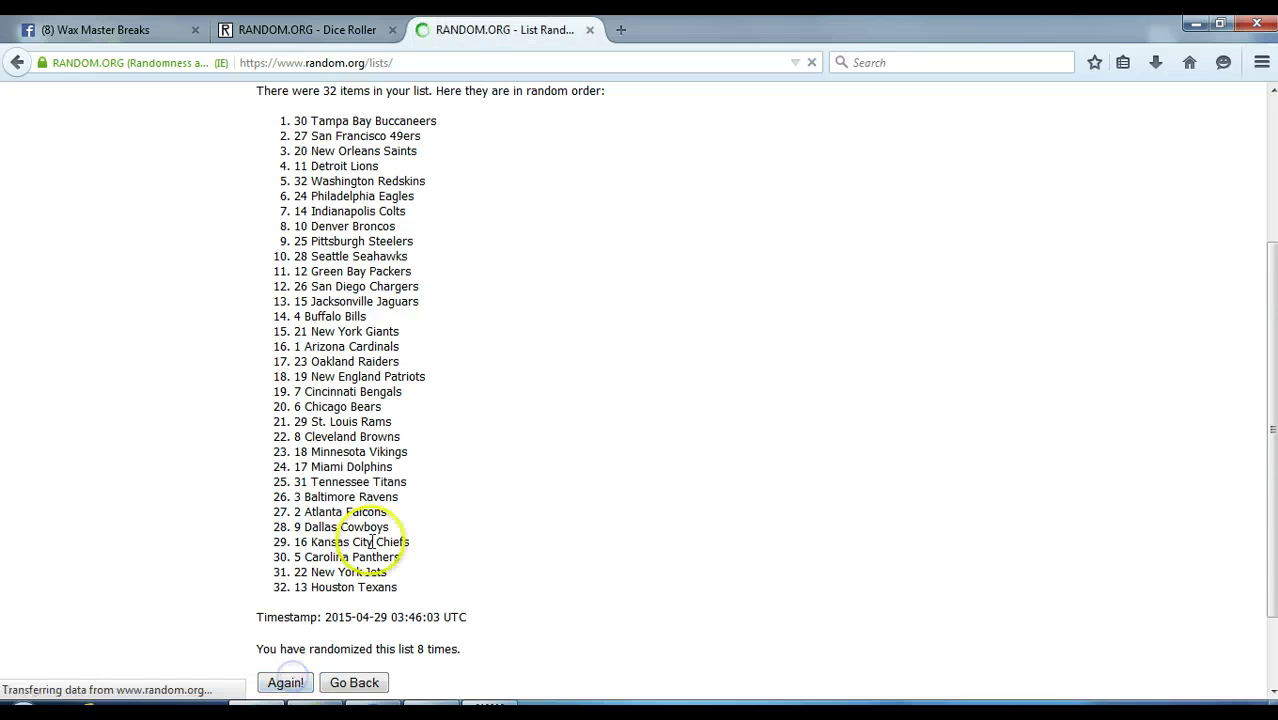
{"action": "scroll", "coordinate": [440, 458], "scroll_direction": "down", "scroll_amount": 2}
{"action": "scroll", "coordinate": [437, 463], "scroll_direction": "down", "scroll_amount": 2}
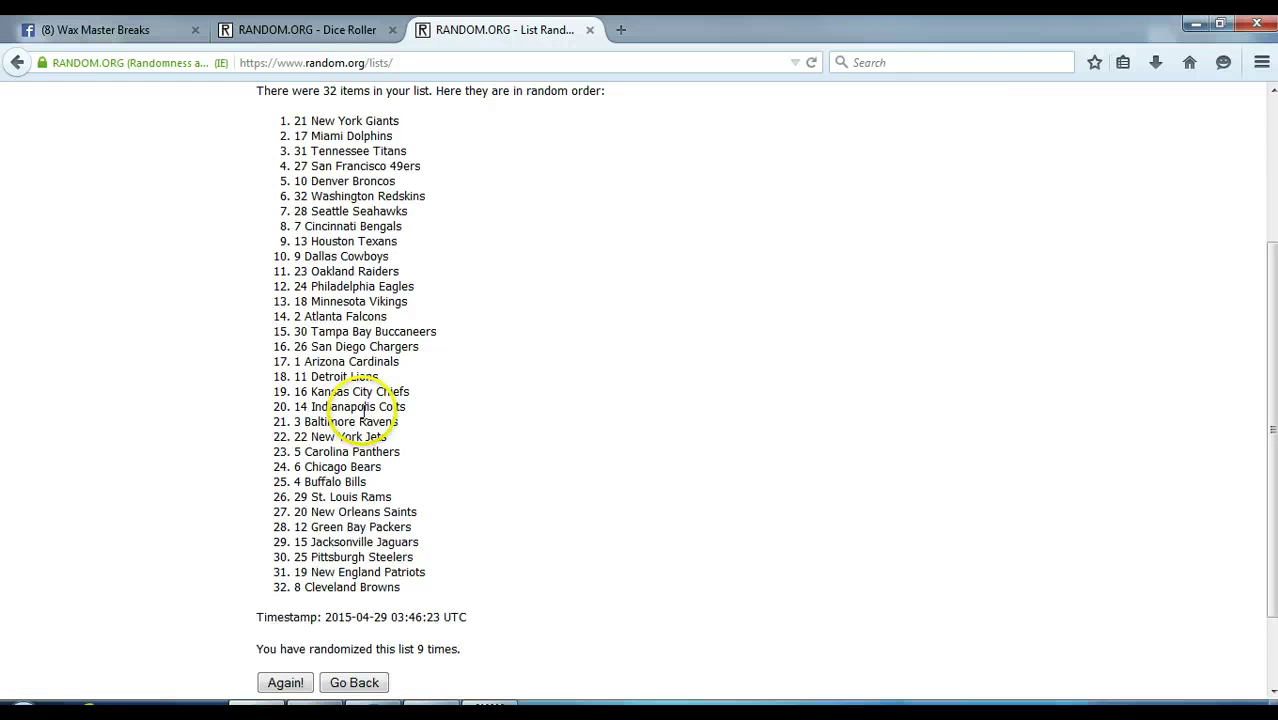
{"action": "scroll", "coordinate": [335, 380], "scroll_direction": "up", "scroll_amount": 2}
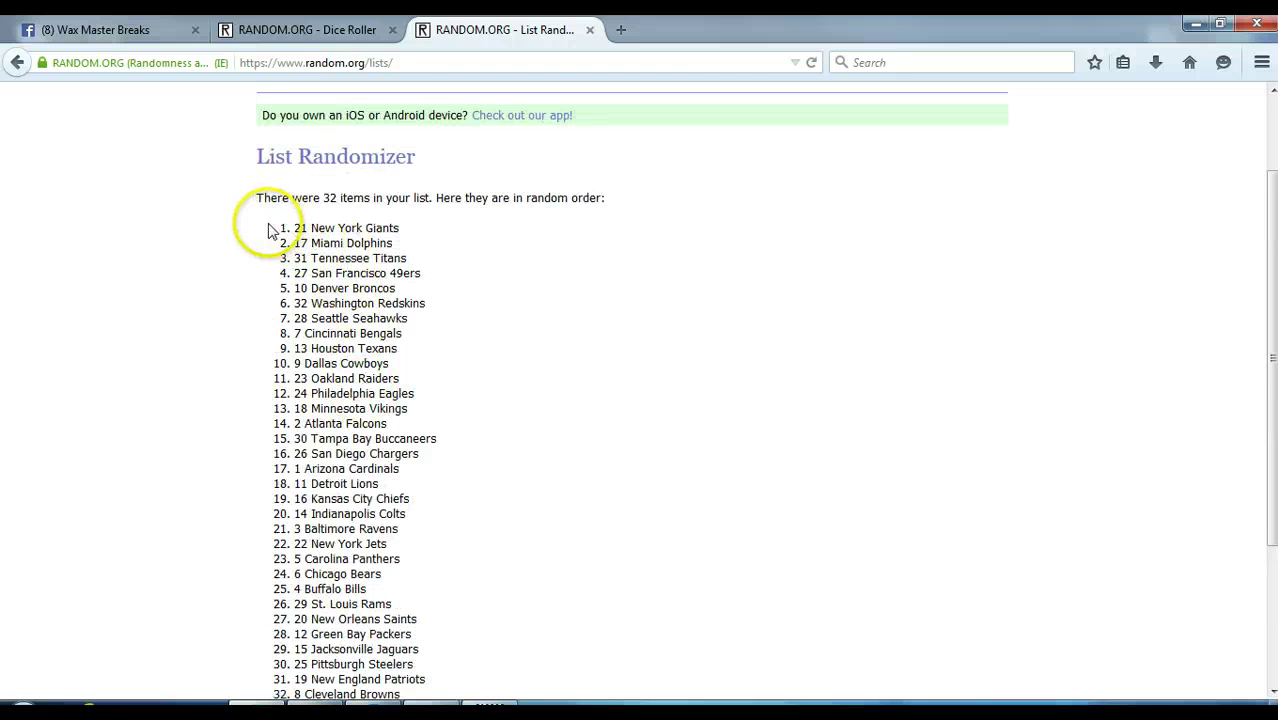
Select all 32 teams from the ninth shuffle and copy them
{"action": "left_click_drag", "start_coordinate": [288, 233], "coordinate": [448, 684]}
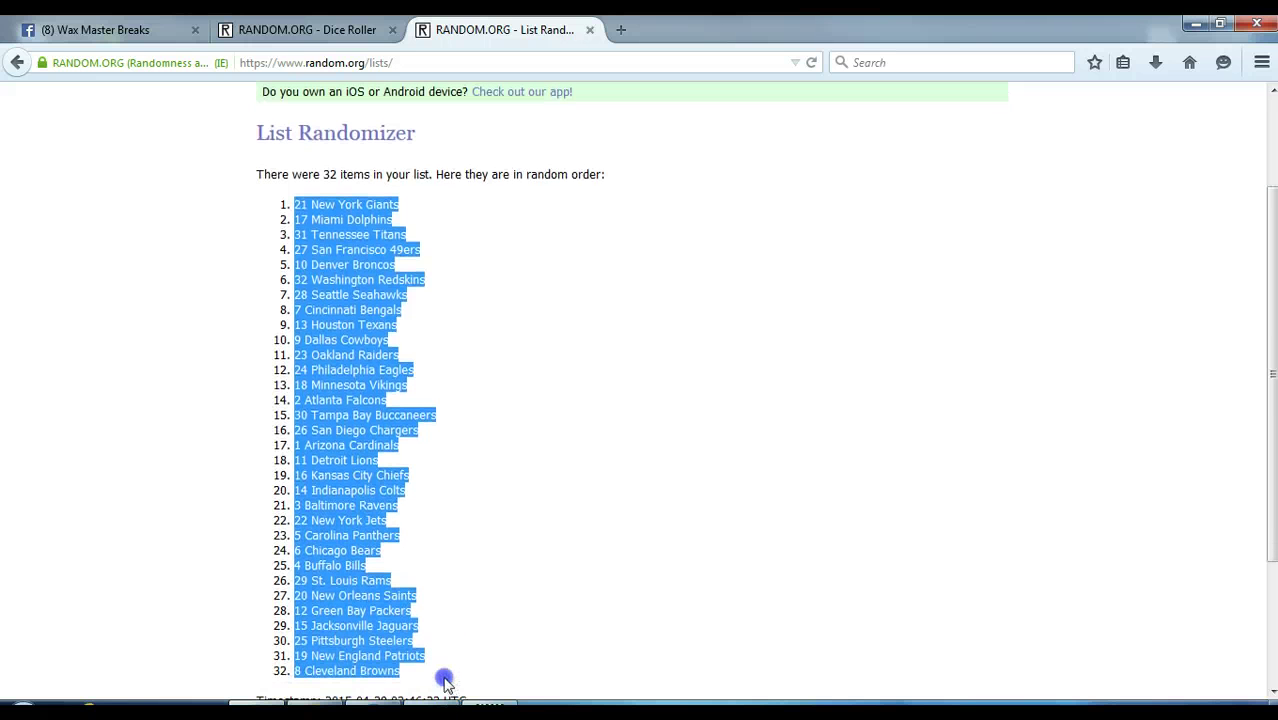
{"action": "right_click", "coordinate": [362, 506]}
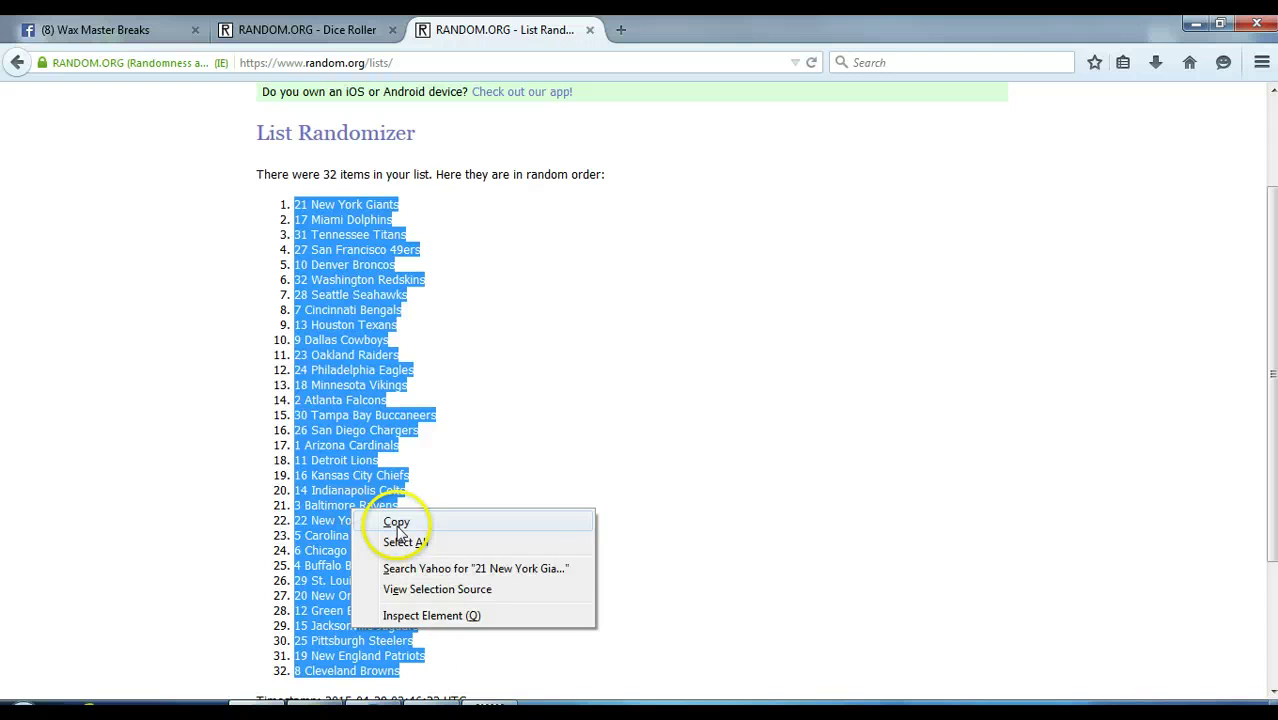
{"action": "left_click", "coordinate": [395, 522]}
Paste Special the team list as HTML into cell B1 of the participant sheet
{"action": "left_click", "coordinate": [258, 712]}
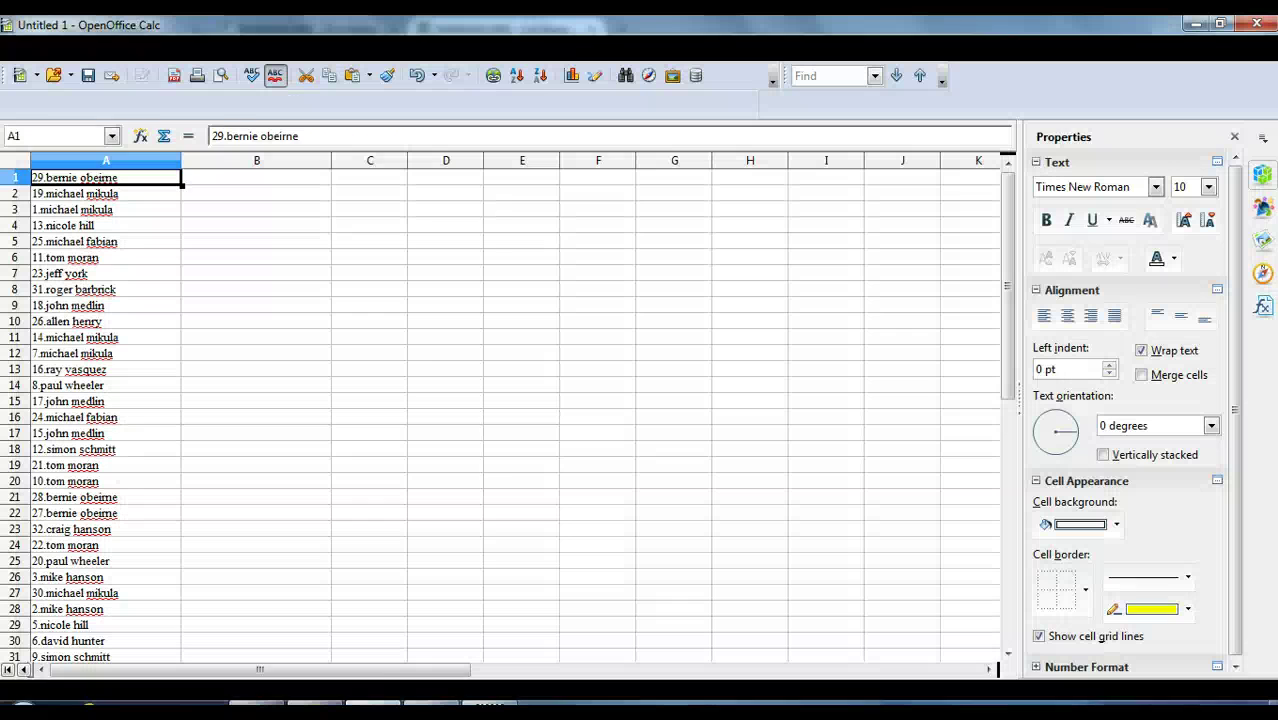
{"action": "right_click", "coordinate": [249, 174]}
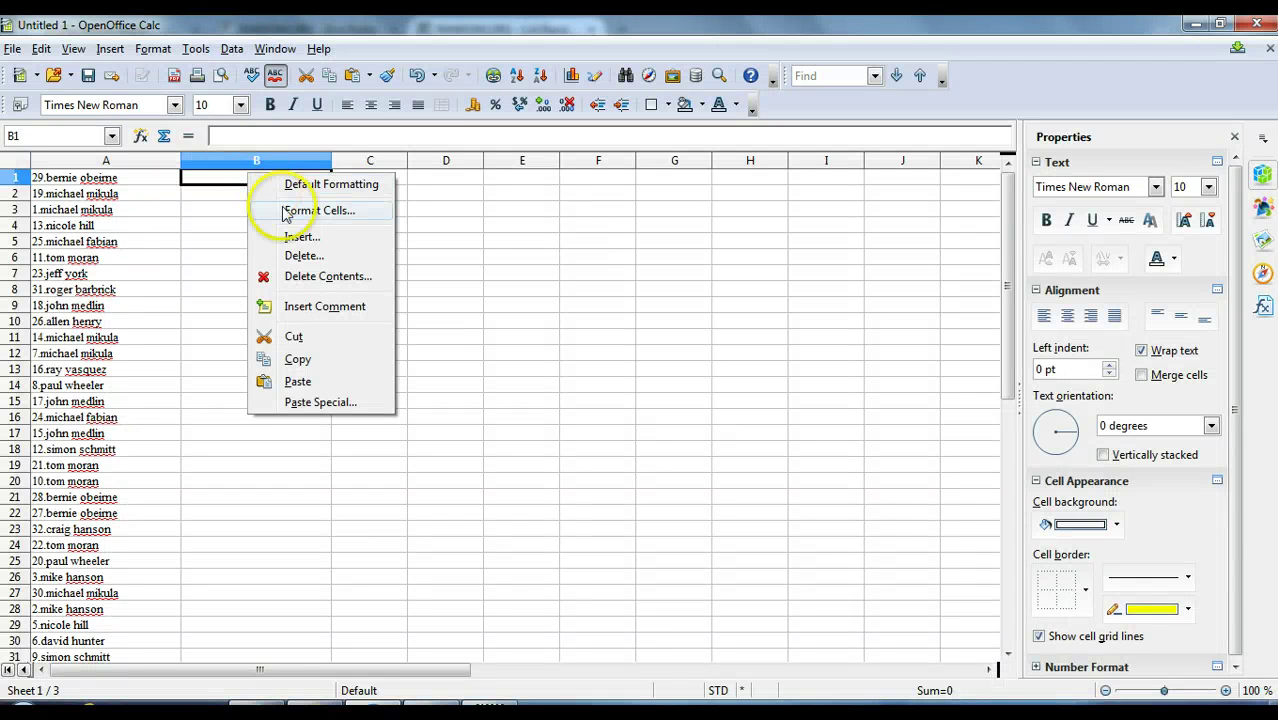
{"action": "left_click", "coordinate": [316, 402]}
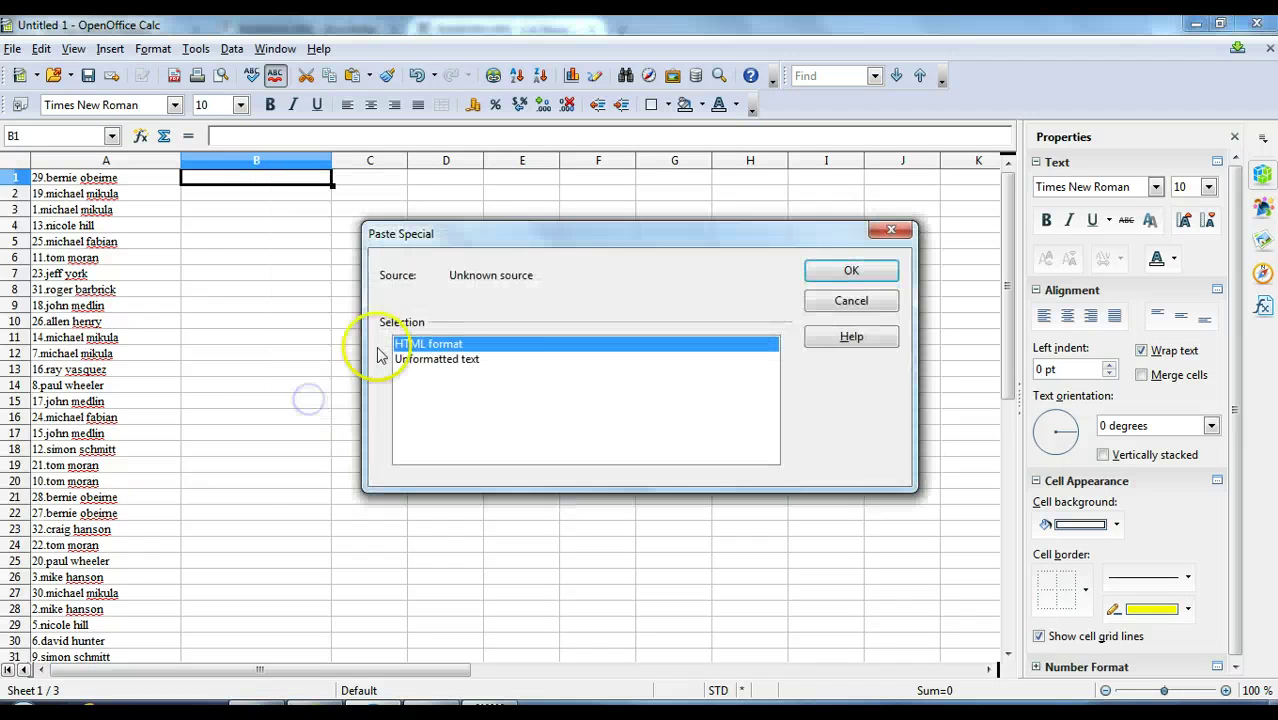
{"action": "left_click", "coordinate": [830, 271]}
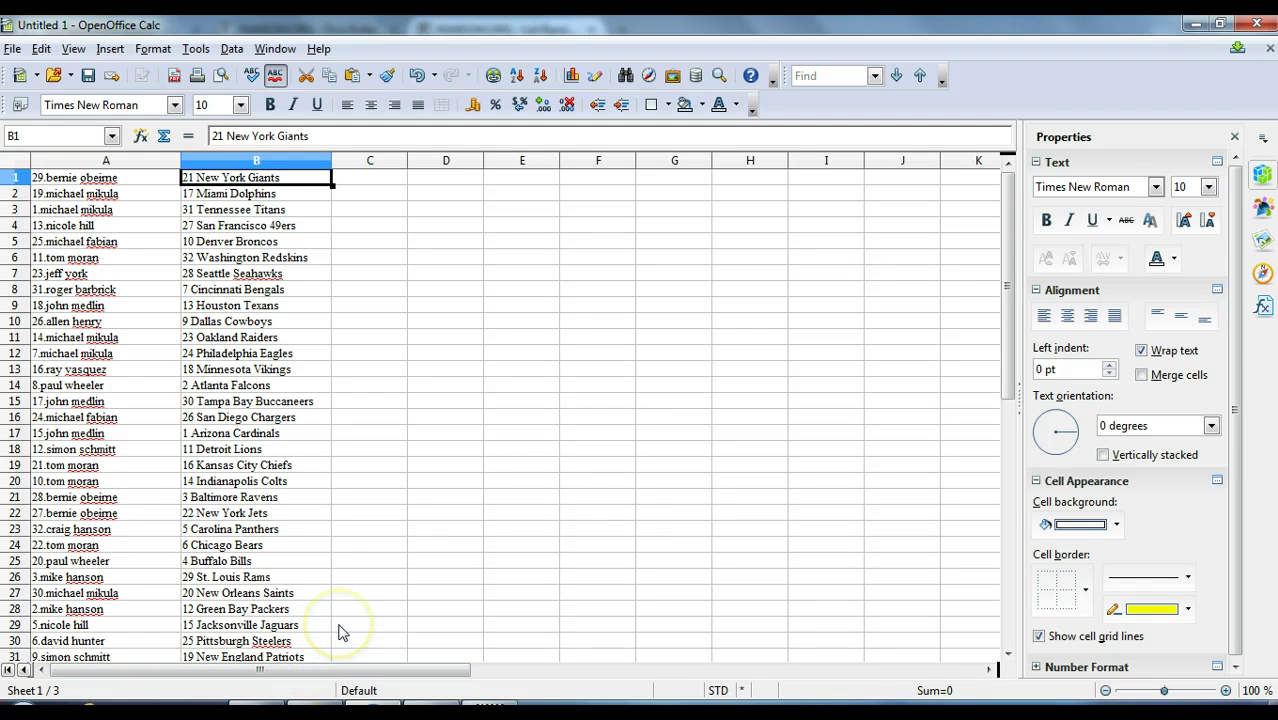
{"action": "scroll", "coordinate": [338, 632], "scroll_direction": "down", "scroll_amount": 1}
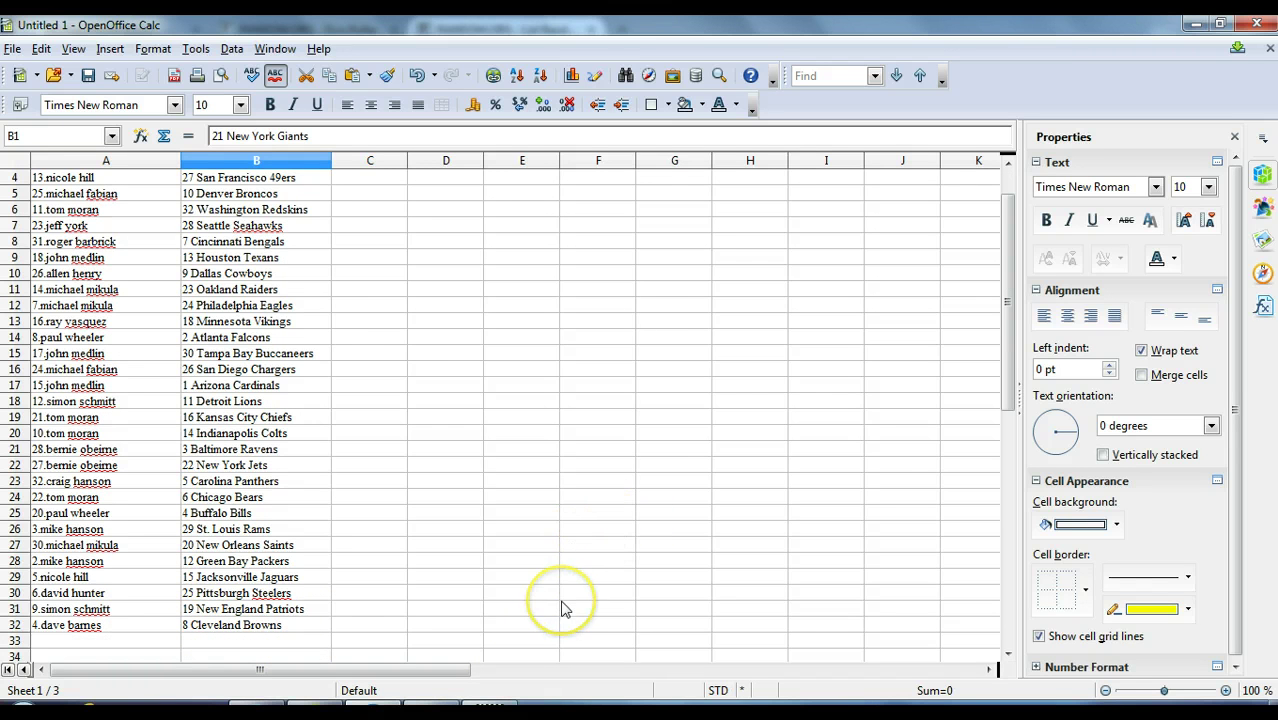
{"action": "scroll", "coordinate": [562, 609], "scroll_direction": "up", "scroll_amount": 1}
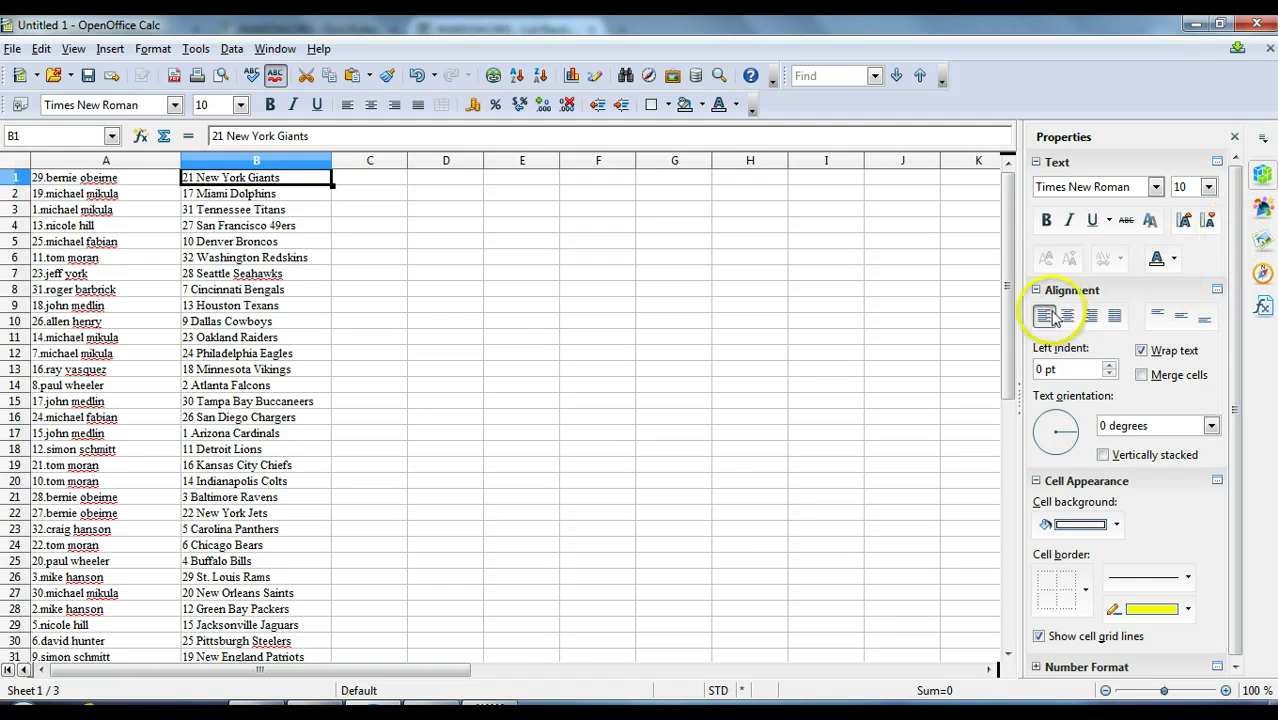
{"action": "mouse_move", "coordinate": [1003, 300]}
{"action": "left_mouse_down"}
{"action": "mouse_move", "coordinate": [1004, 398]}
{"action": "mouse_move", "coordinate": [1004, 300]}
{"action": "left_mouse_up"}
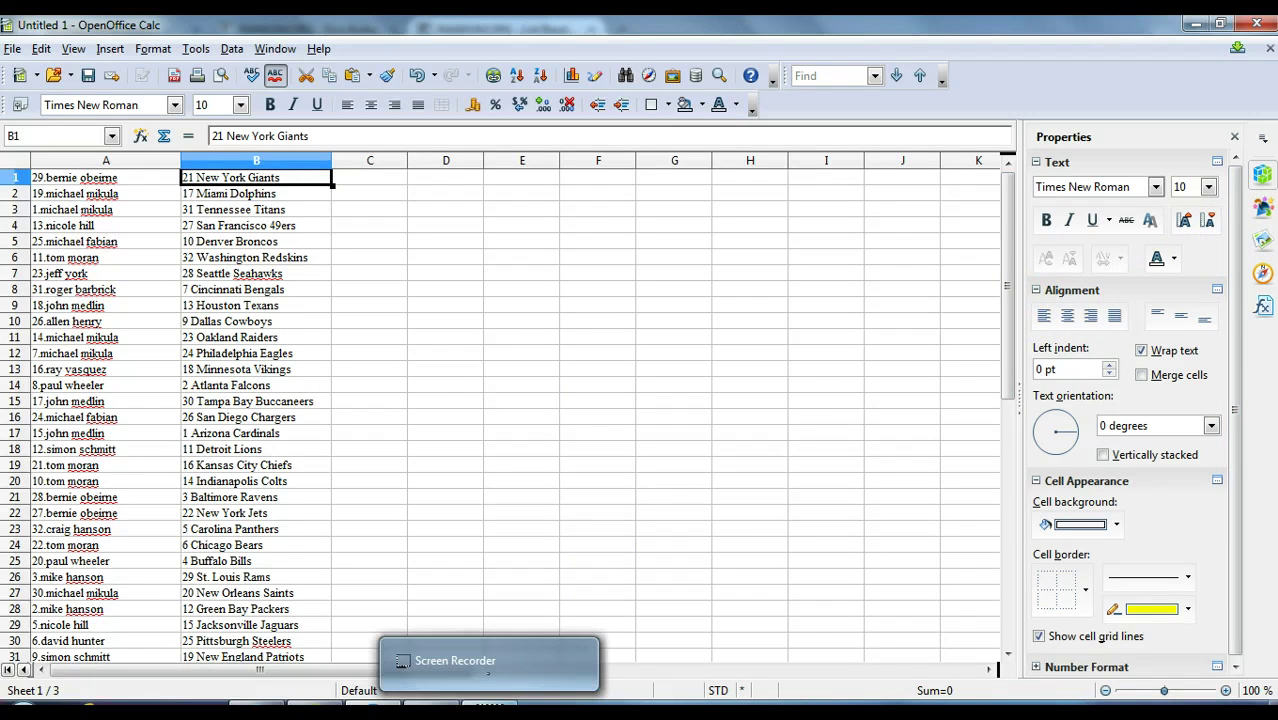